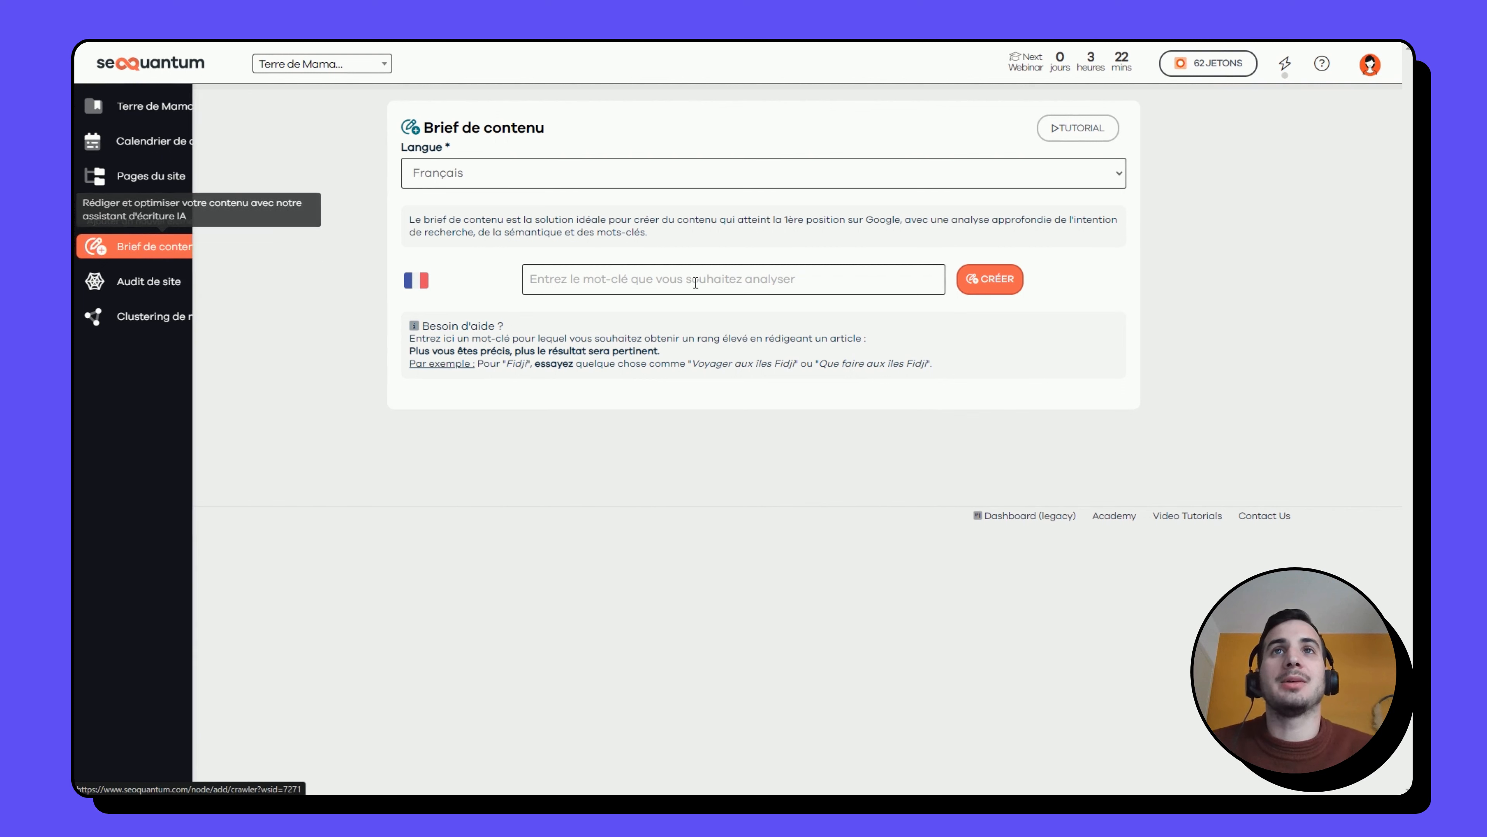
Create a French content brief for the keyword "meilleure nourriture pour chien".
click(684, 280)
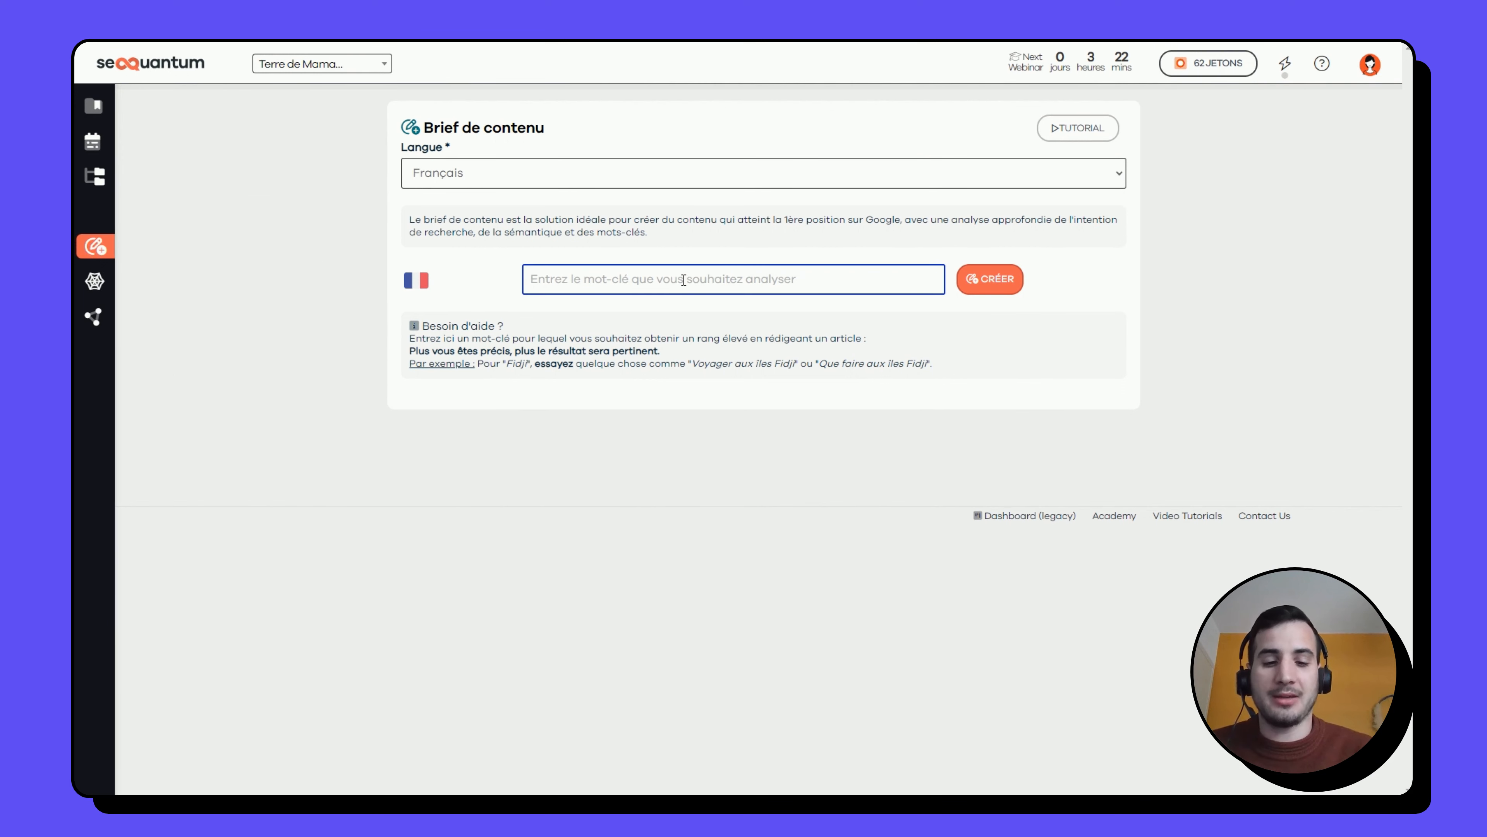
text(meilleure no)
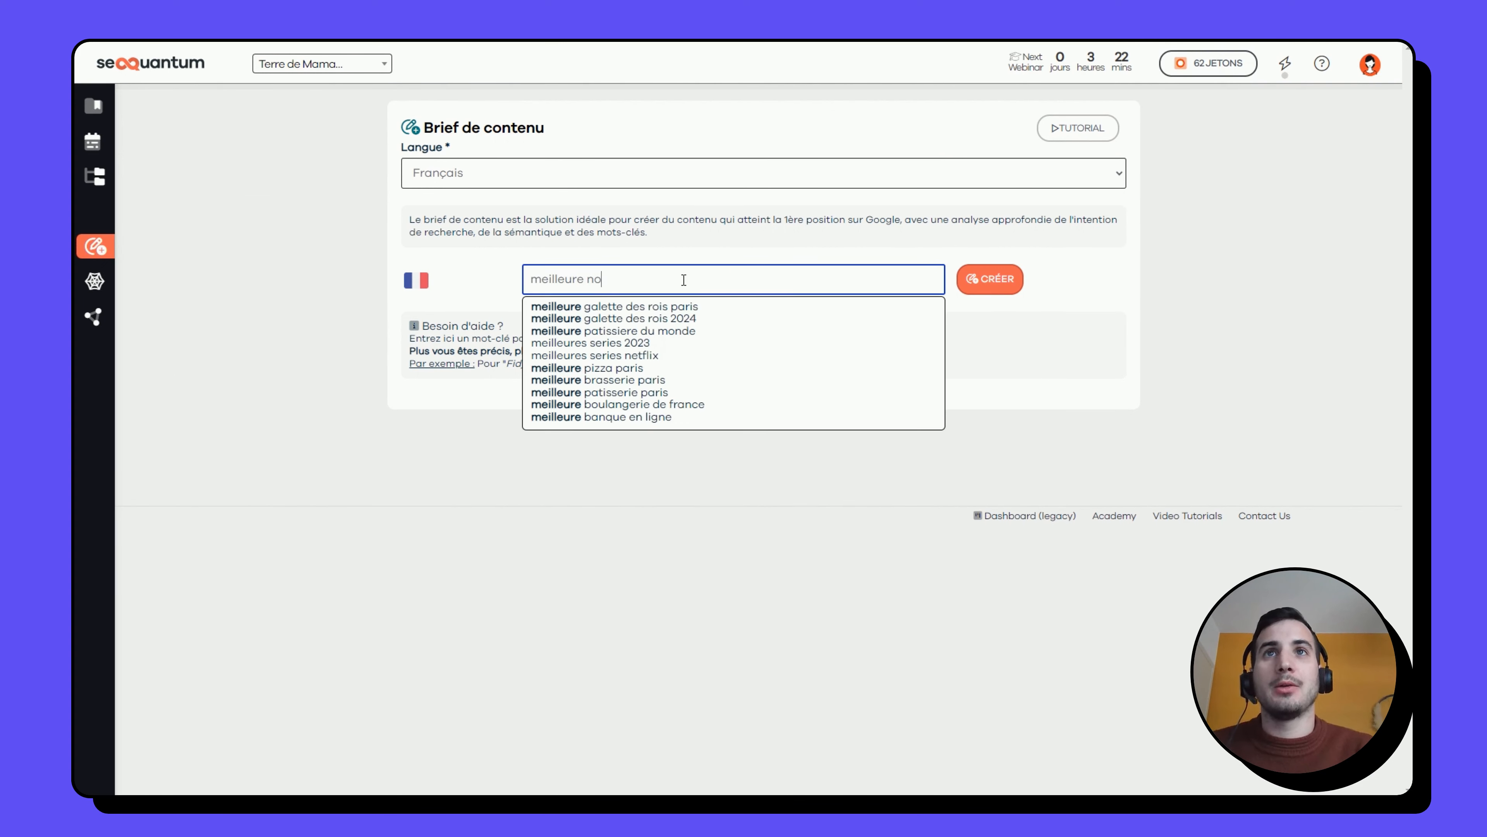
text(ur)
key(Down)
key(Down)
key(Down)
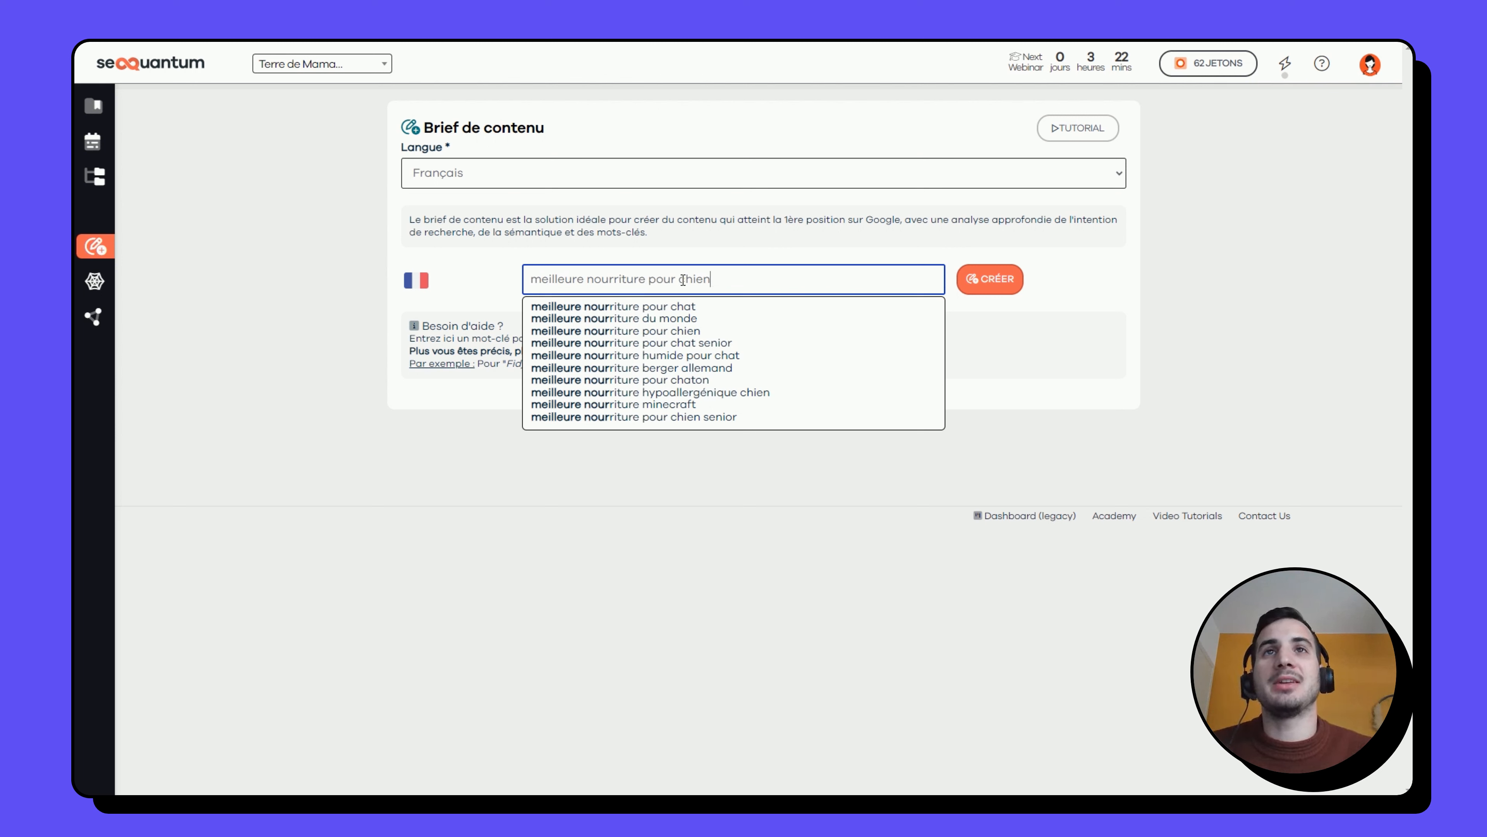
click(1104, 438)
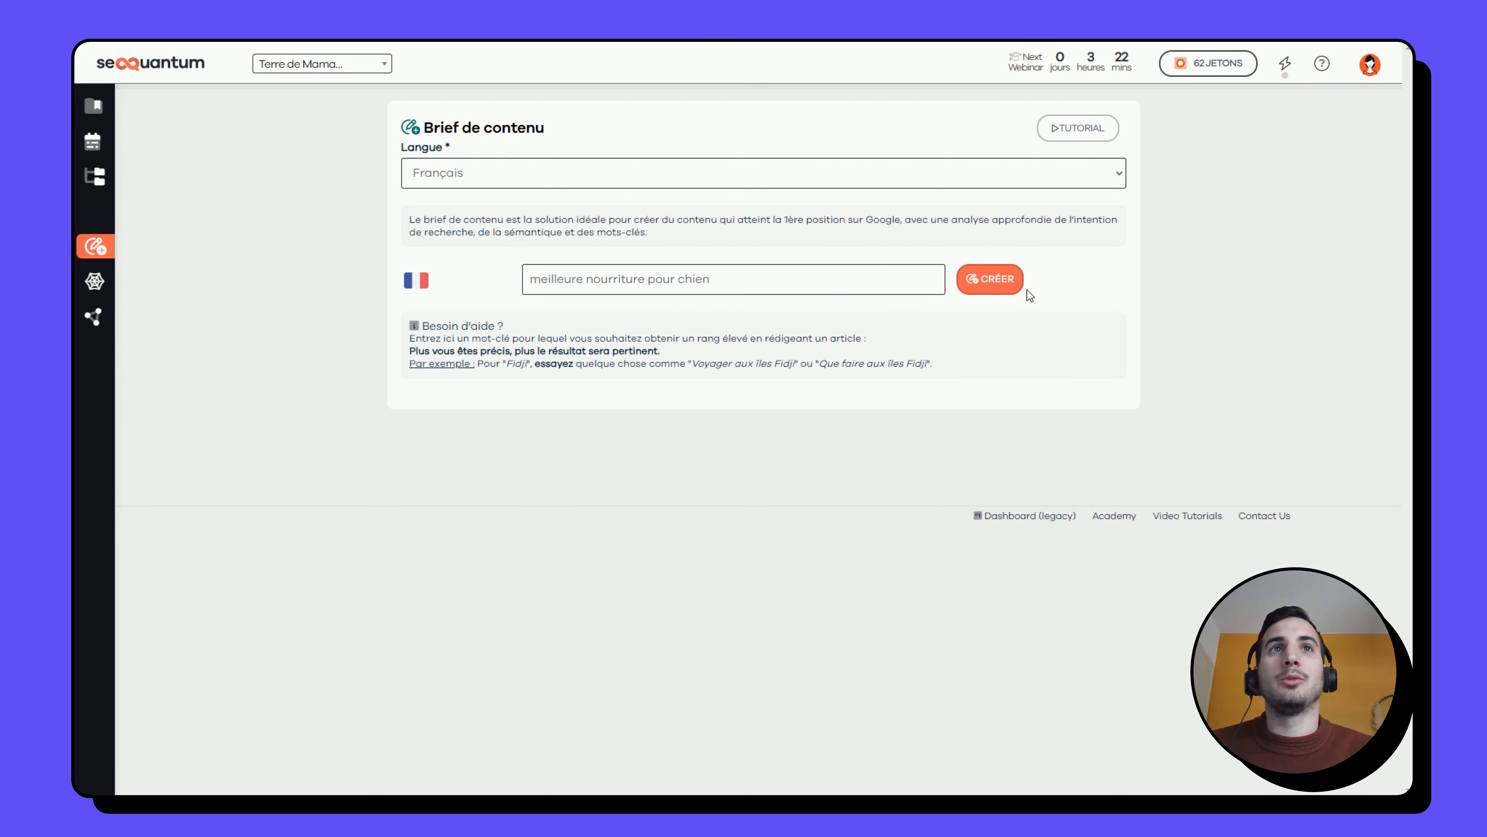
click(996, 280)
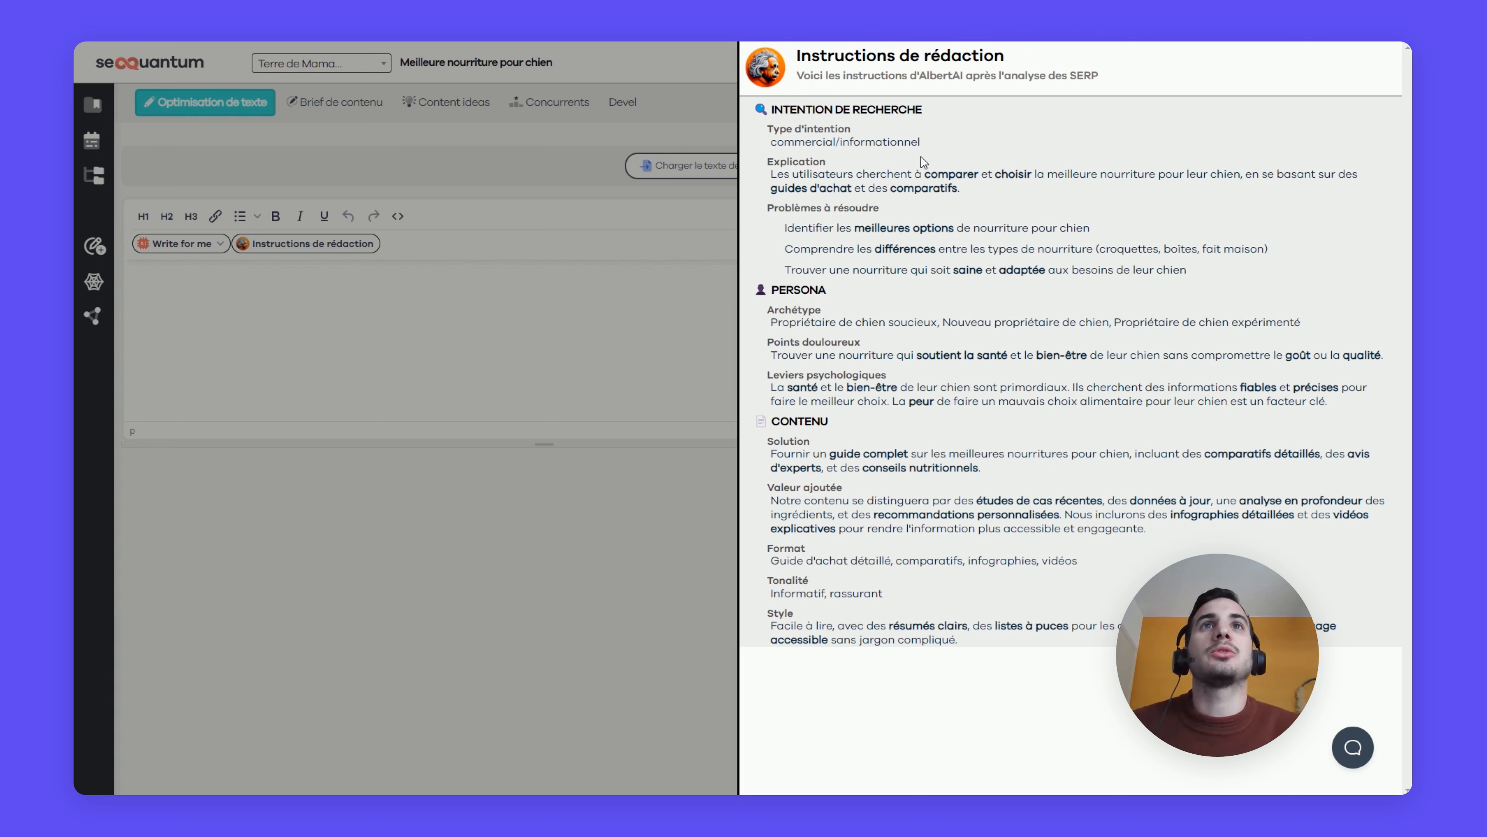
Read the writing instructions on search intent, persona and content, then close and reopen them once before returning to the editor.
drag(777, 156, 842, 145)
click(815, 146)
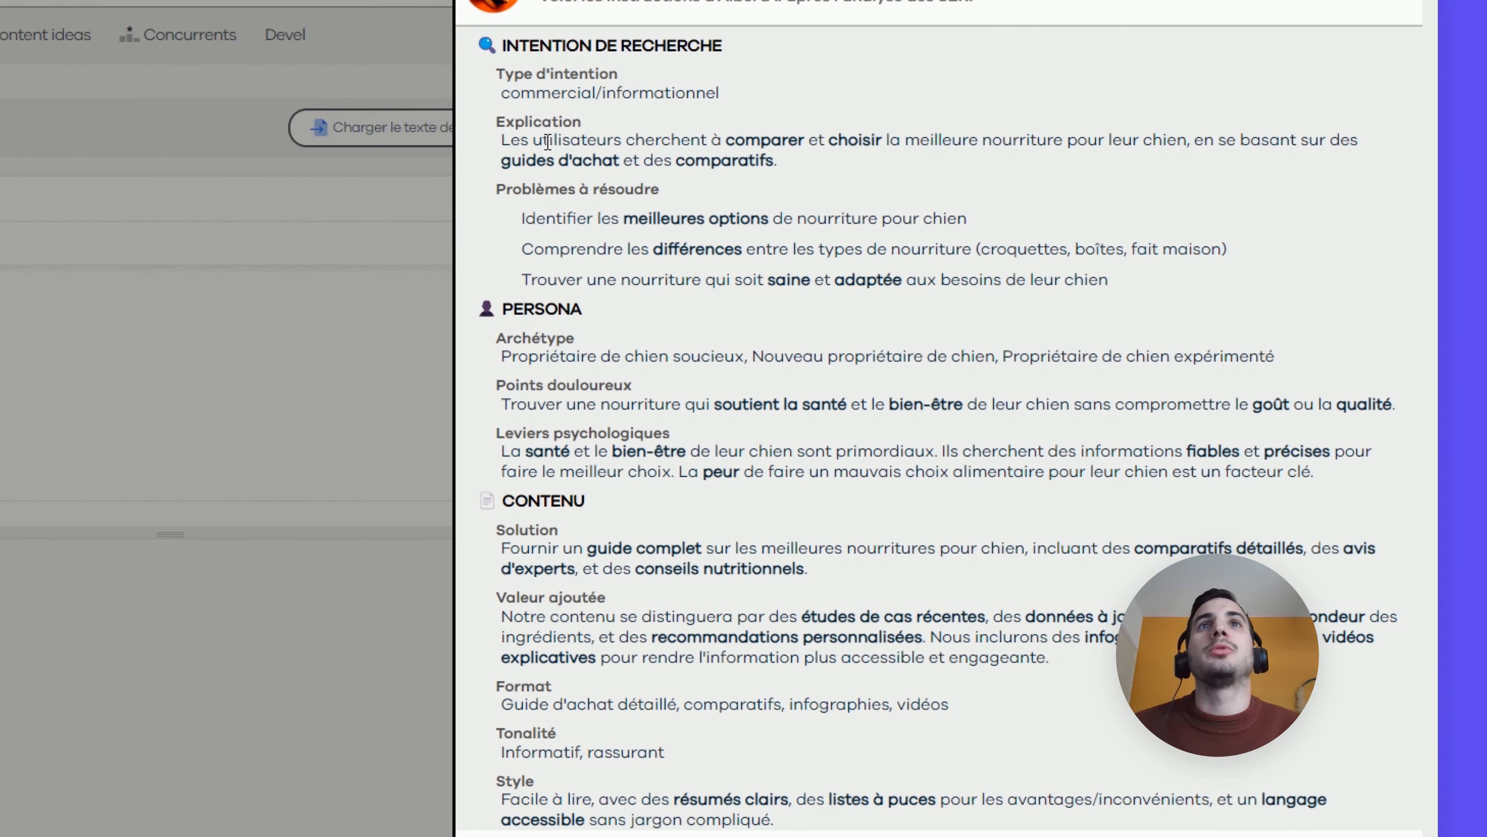
drag(535, 141, 780, 142)
click(996, 186)
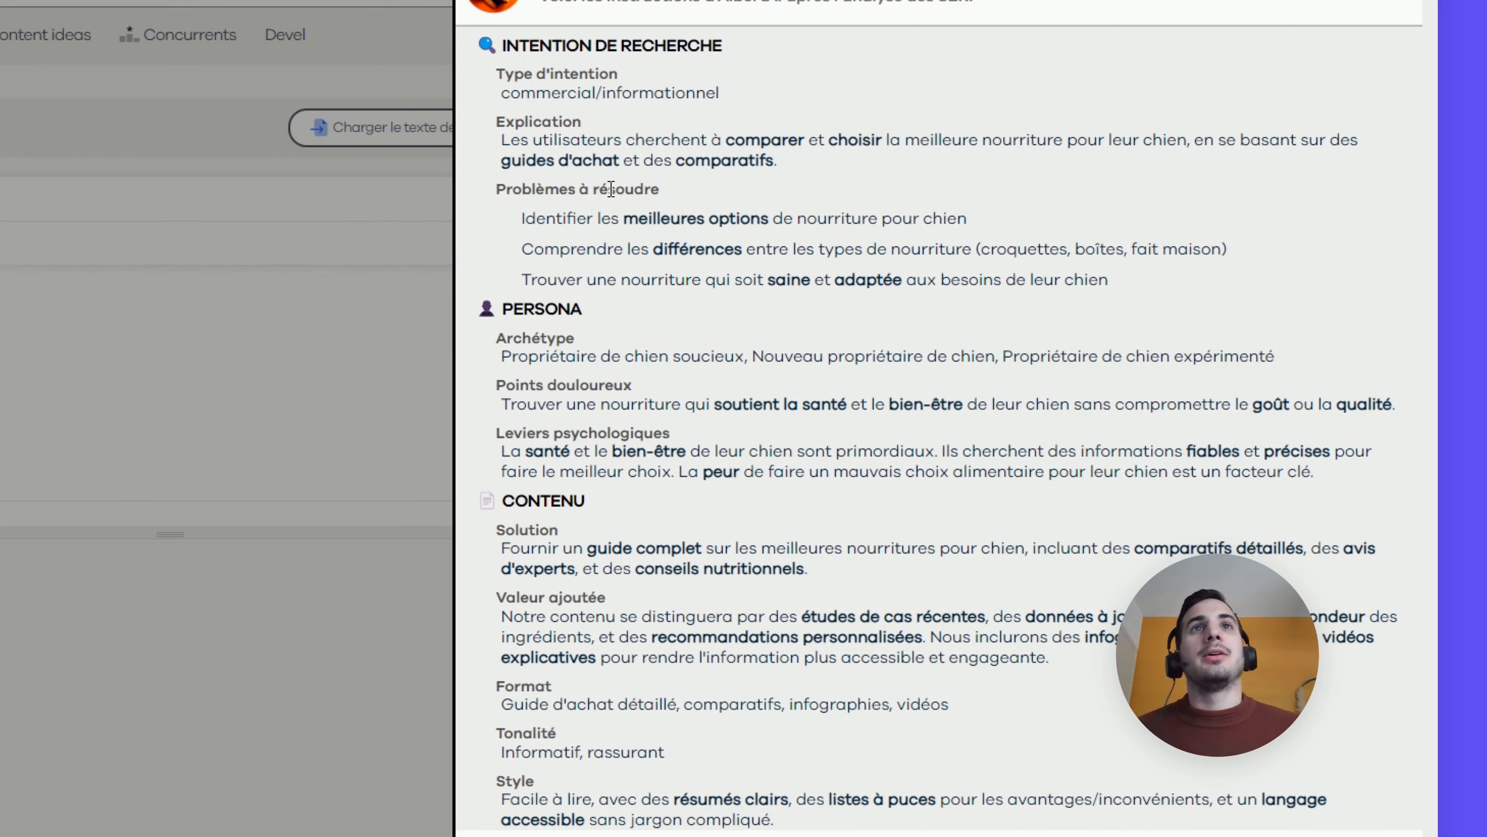
drag(588, 220, 880, 213)
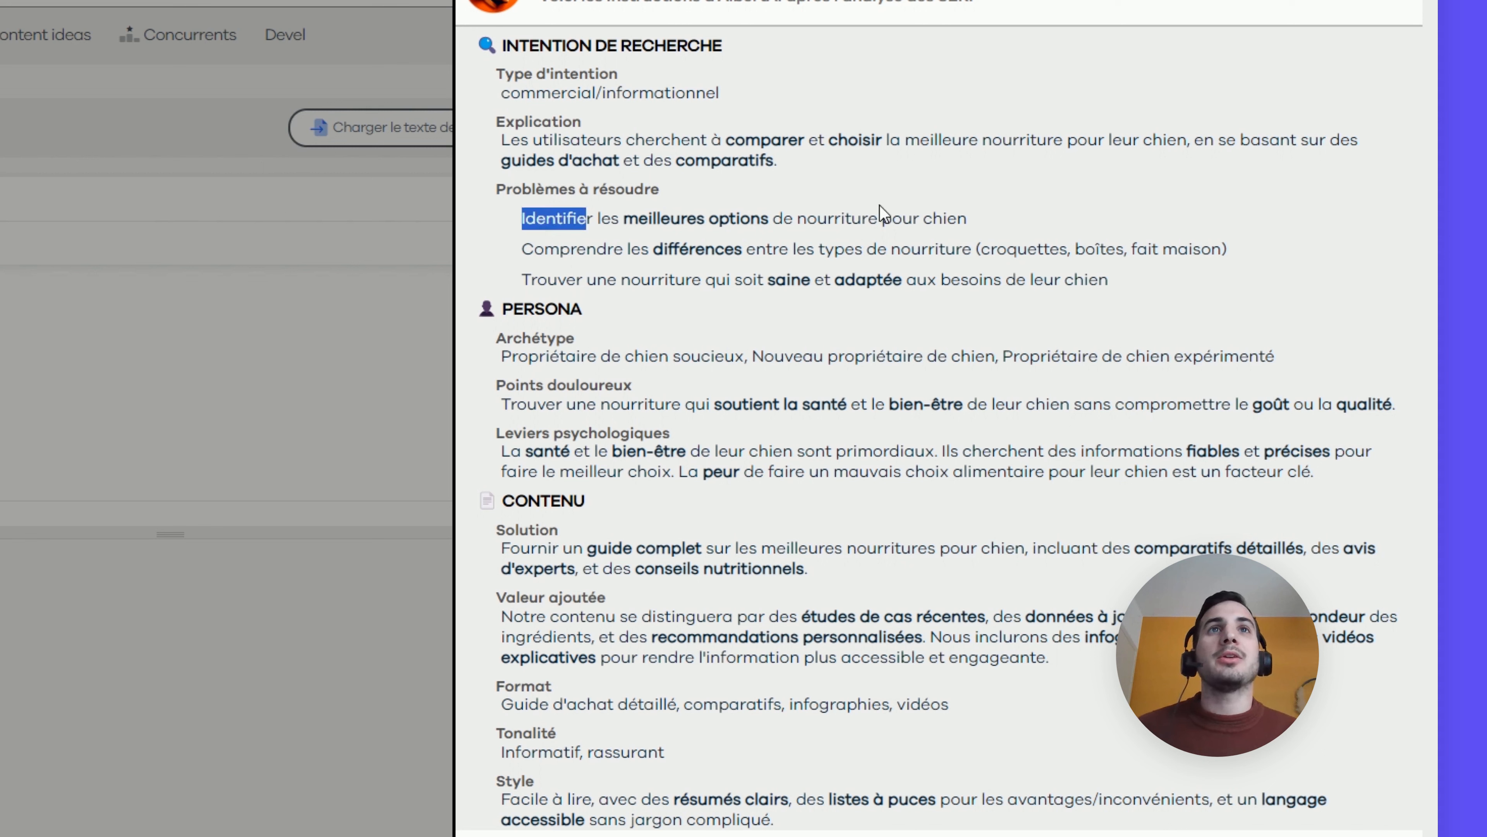
drag(613, 250, 926, 272)
click(726, 281)
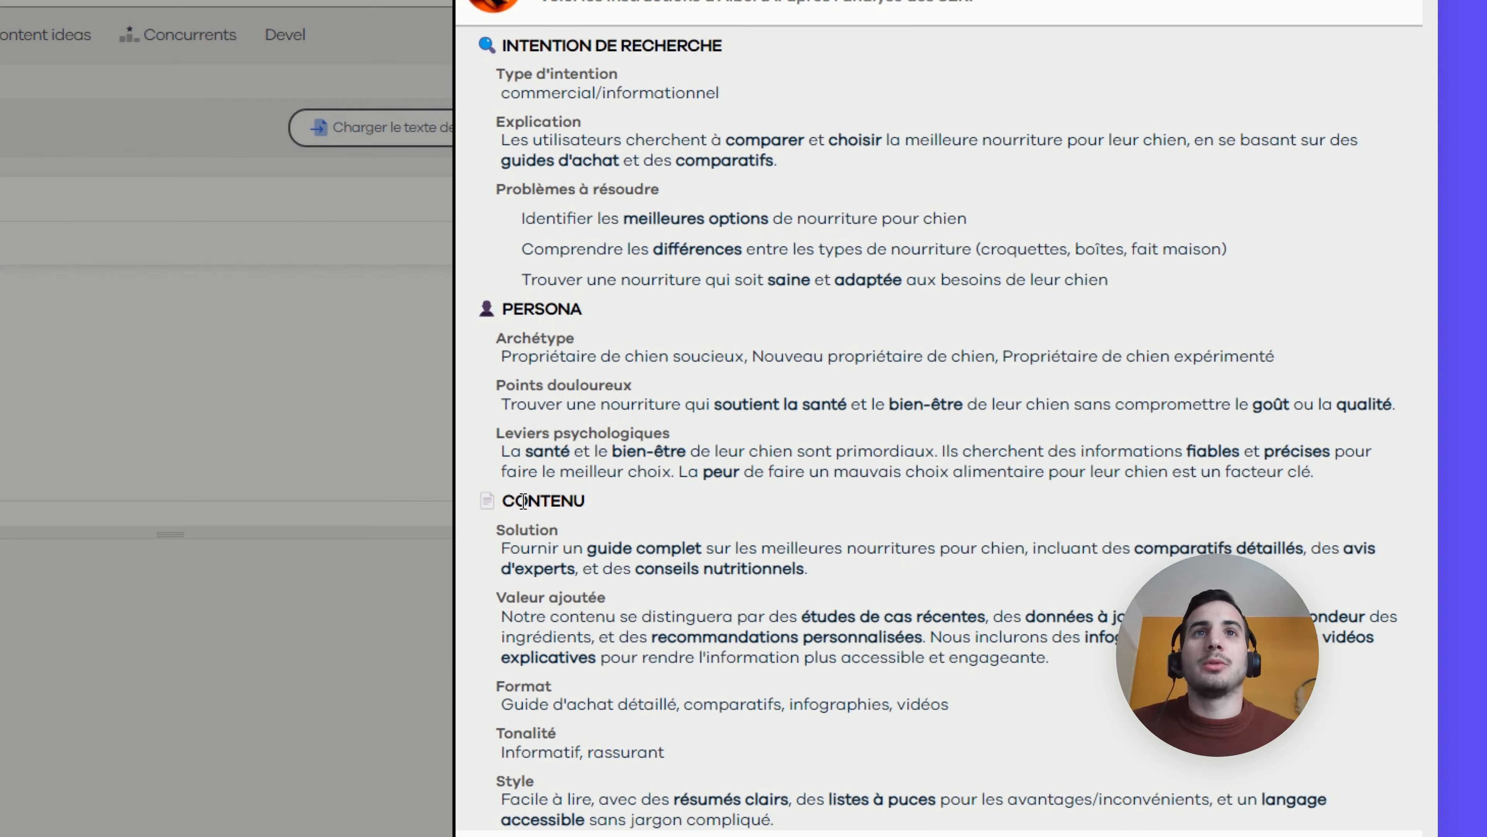
drag(498, 530, 530, 540)
click(571, 548)
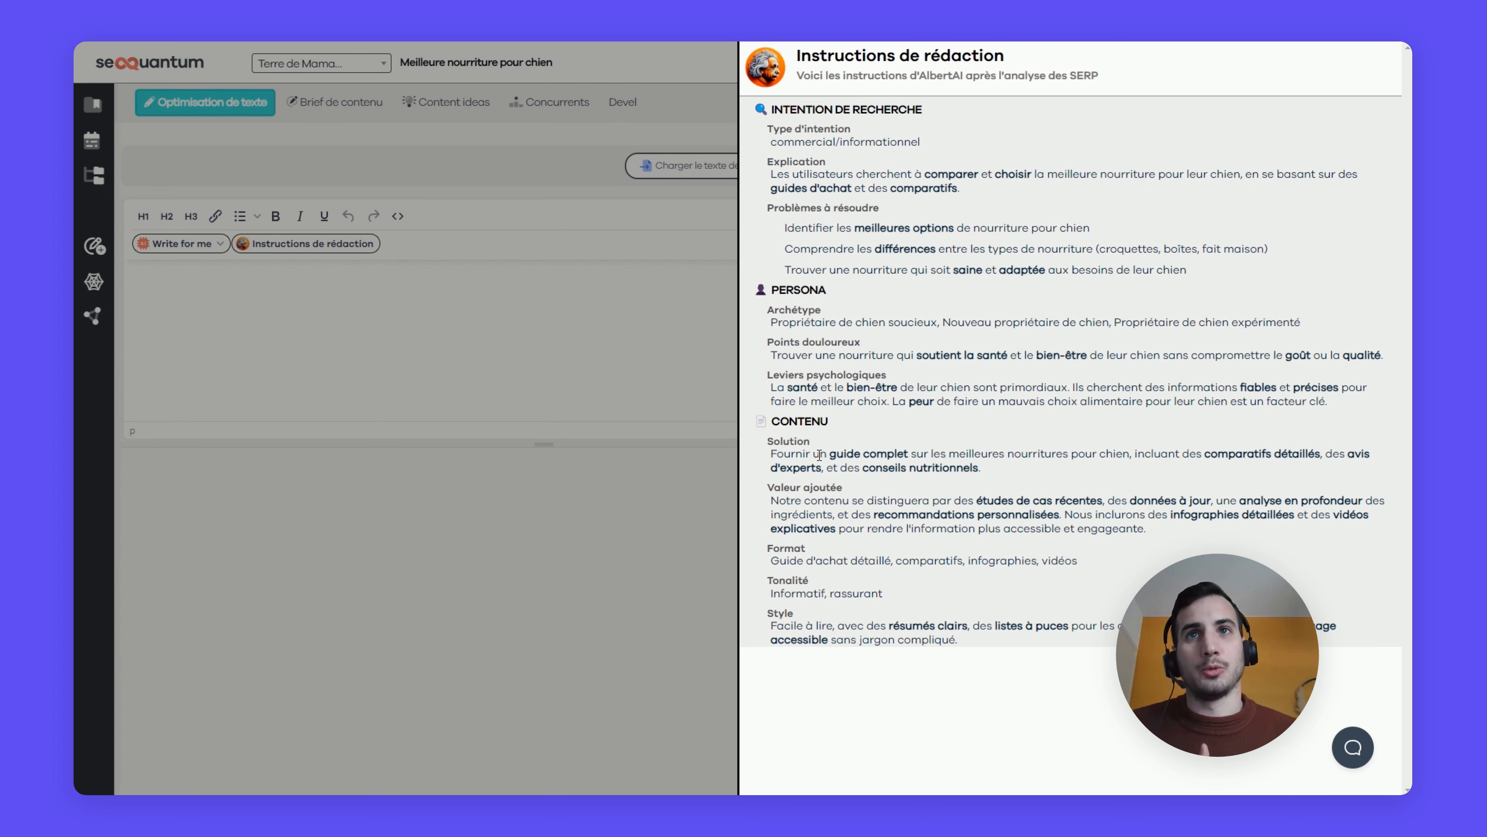
click(565, 298)
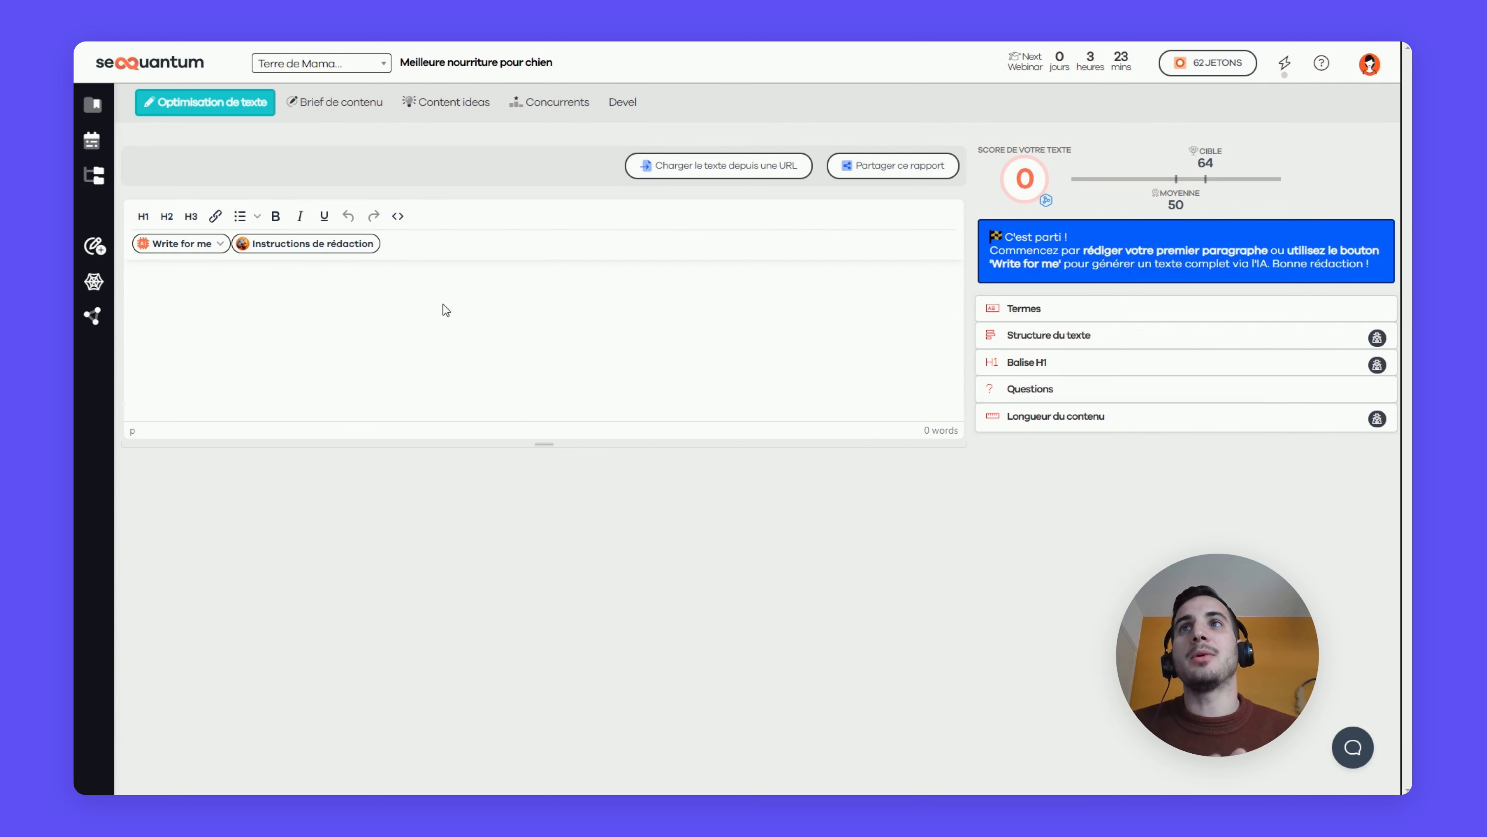
click(353, 249)
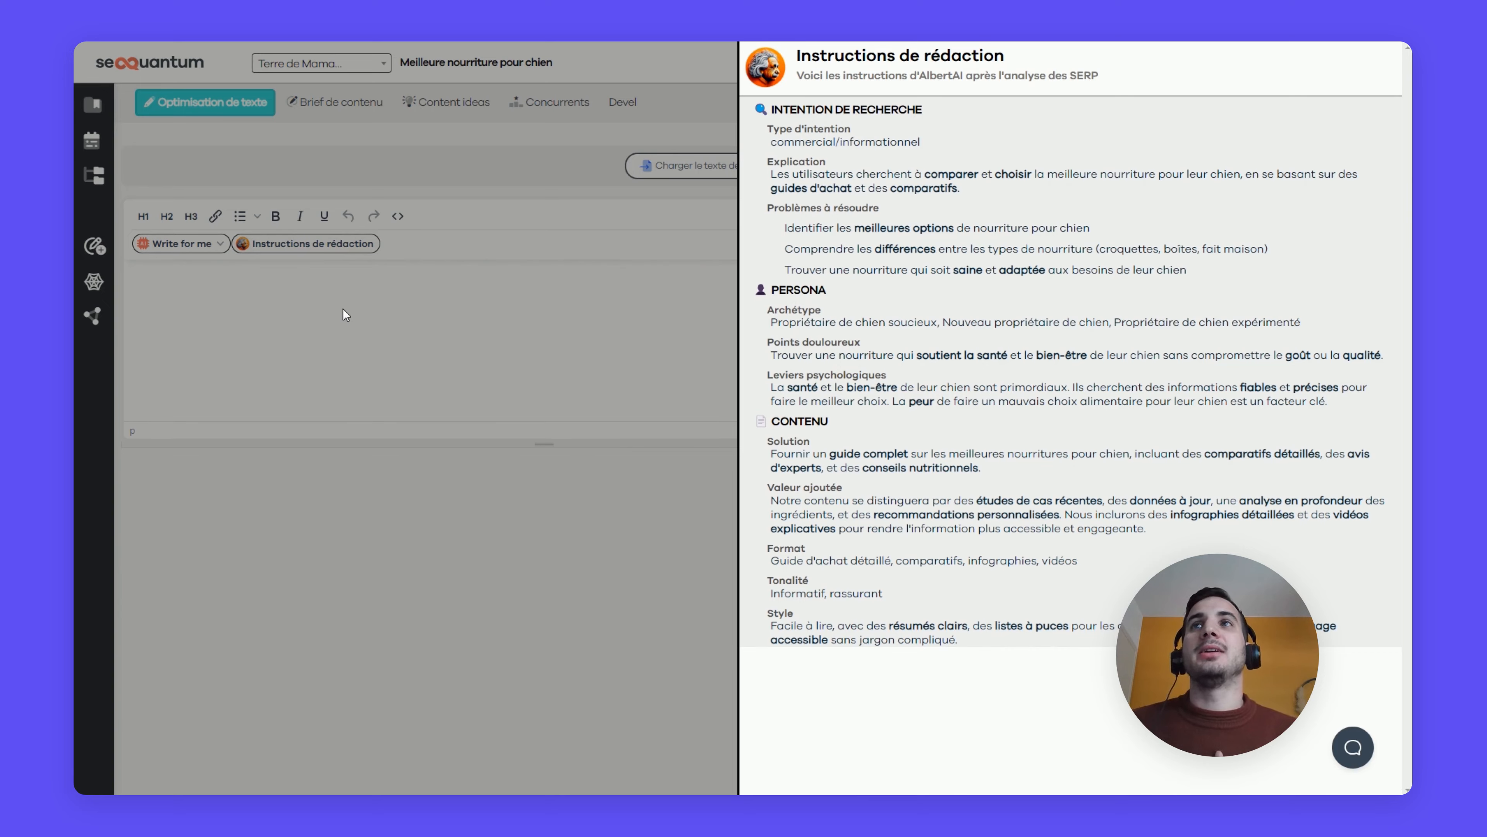
click(345, 311)
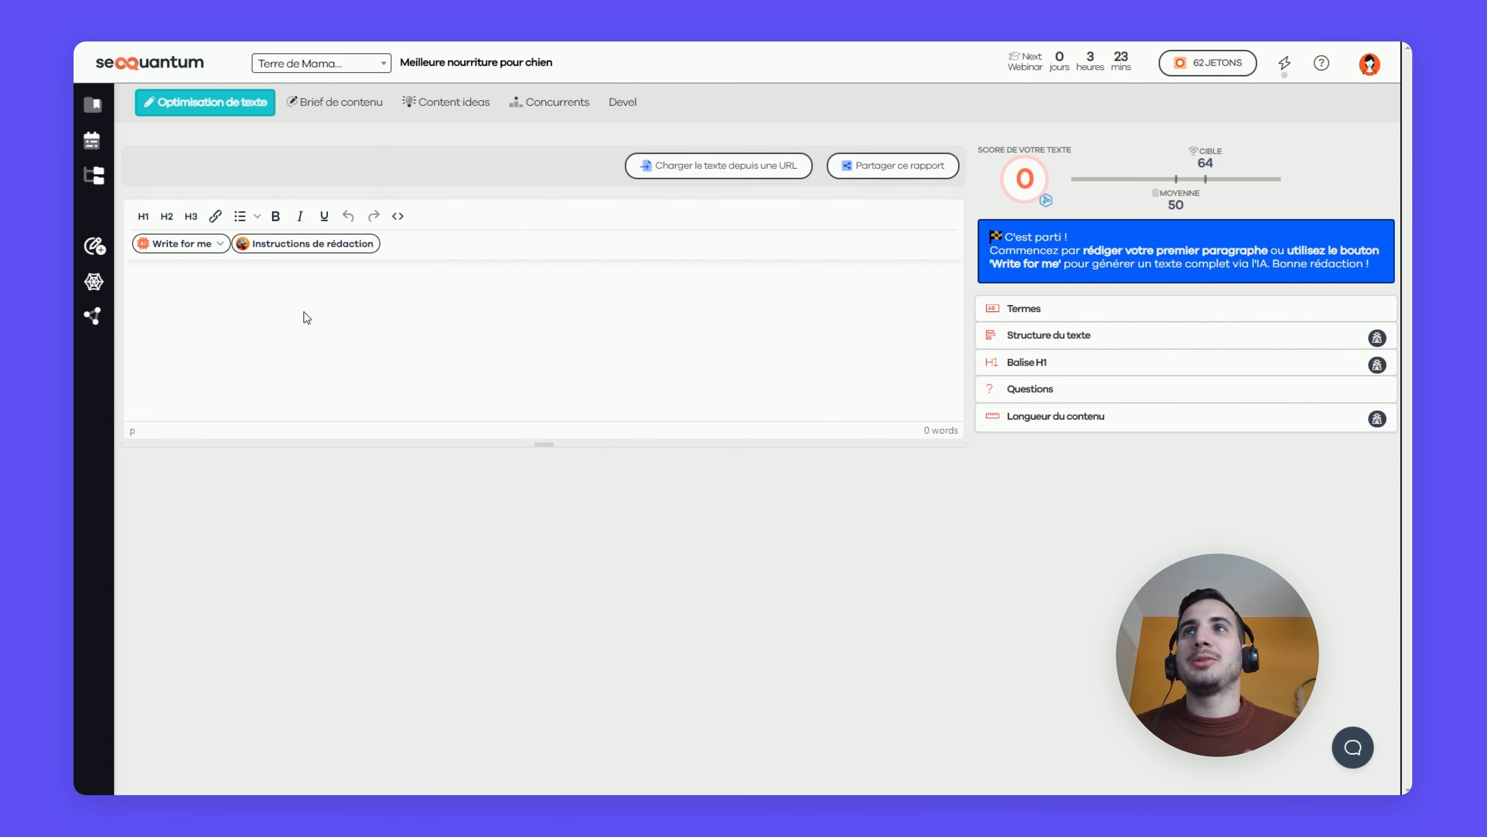
Generate the article outline (Plan de l'article) with the AI writer in the empty text editor.
click(221, 245)
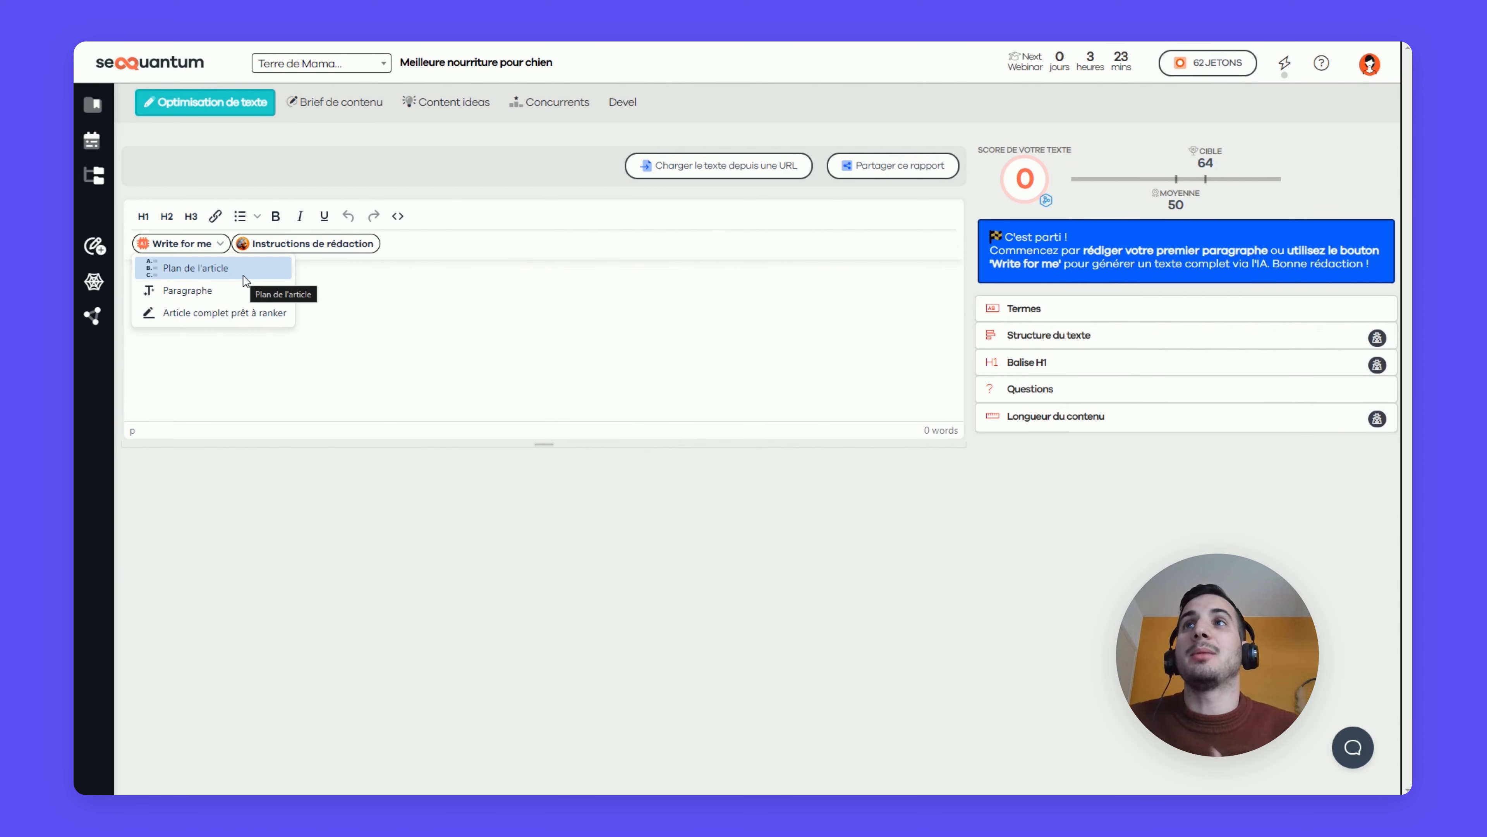
click(173, 264)
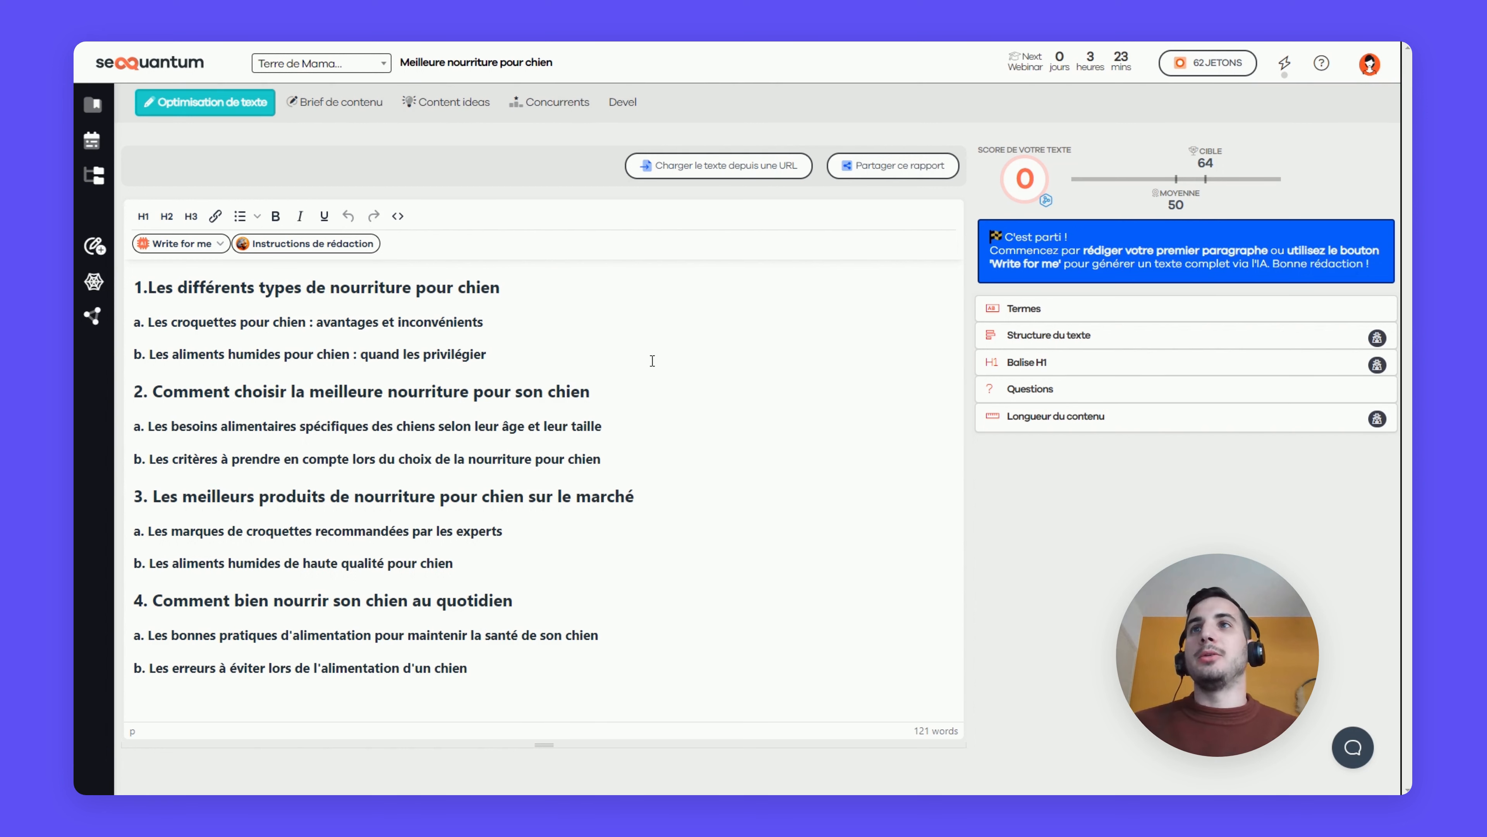
Insert bfmtv.com's competitor subheading "Quels types de nourritures pour chiens existent-ils ?" on a new line below subheading 1b.
key(Return)
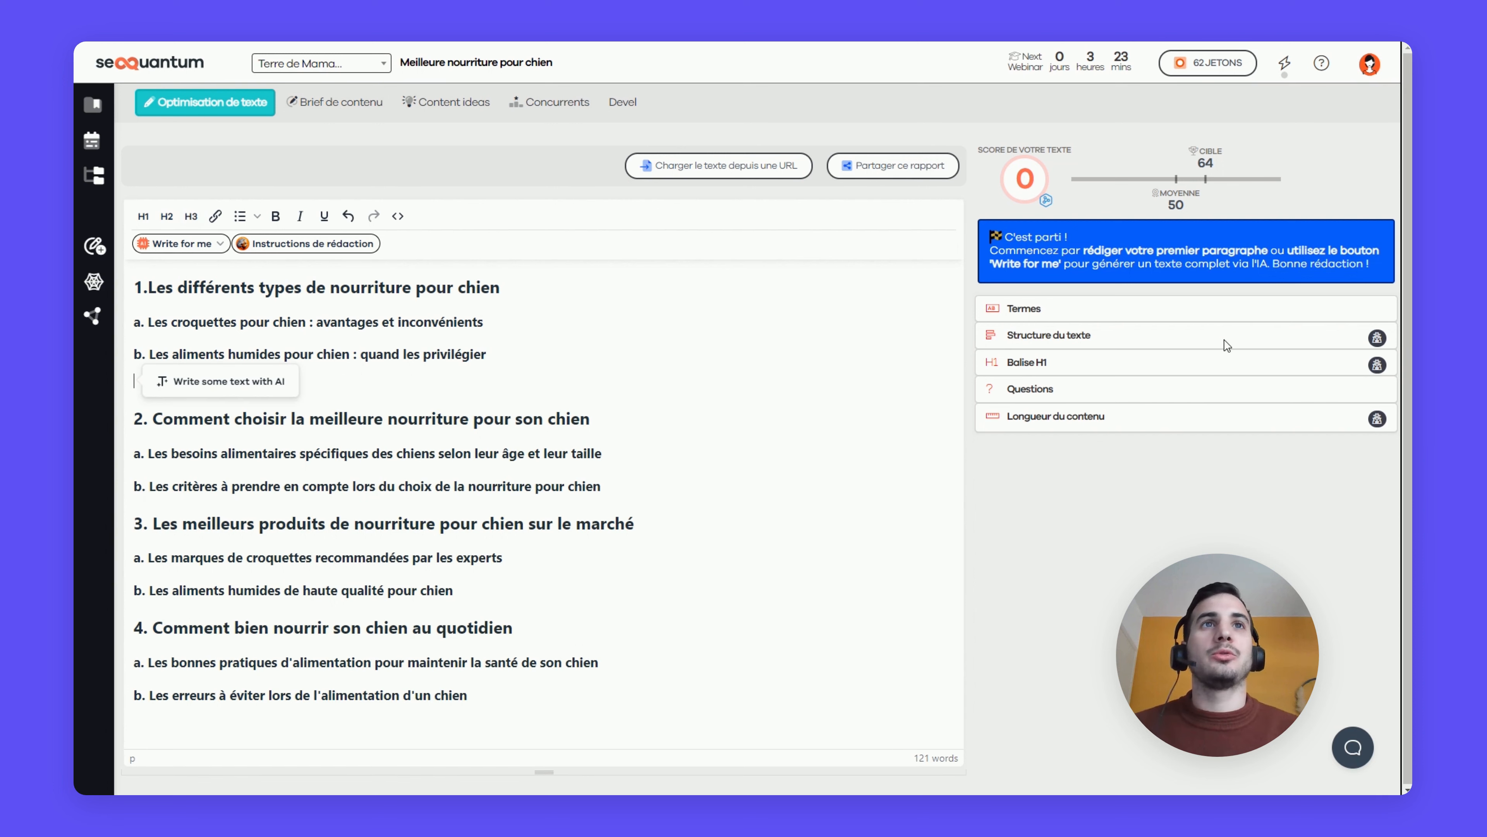
click(1376, 343)
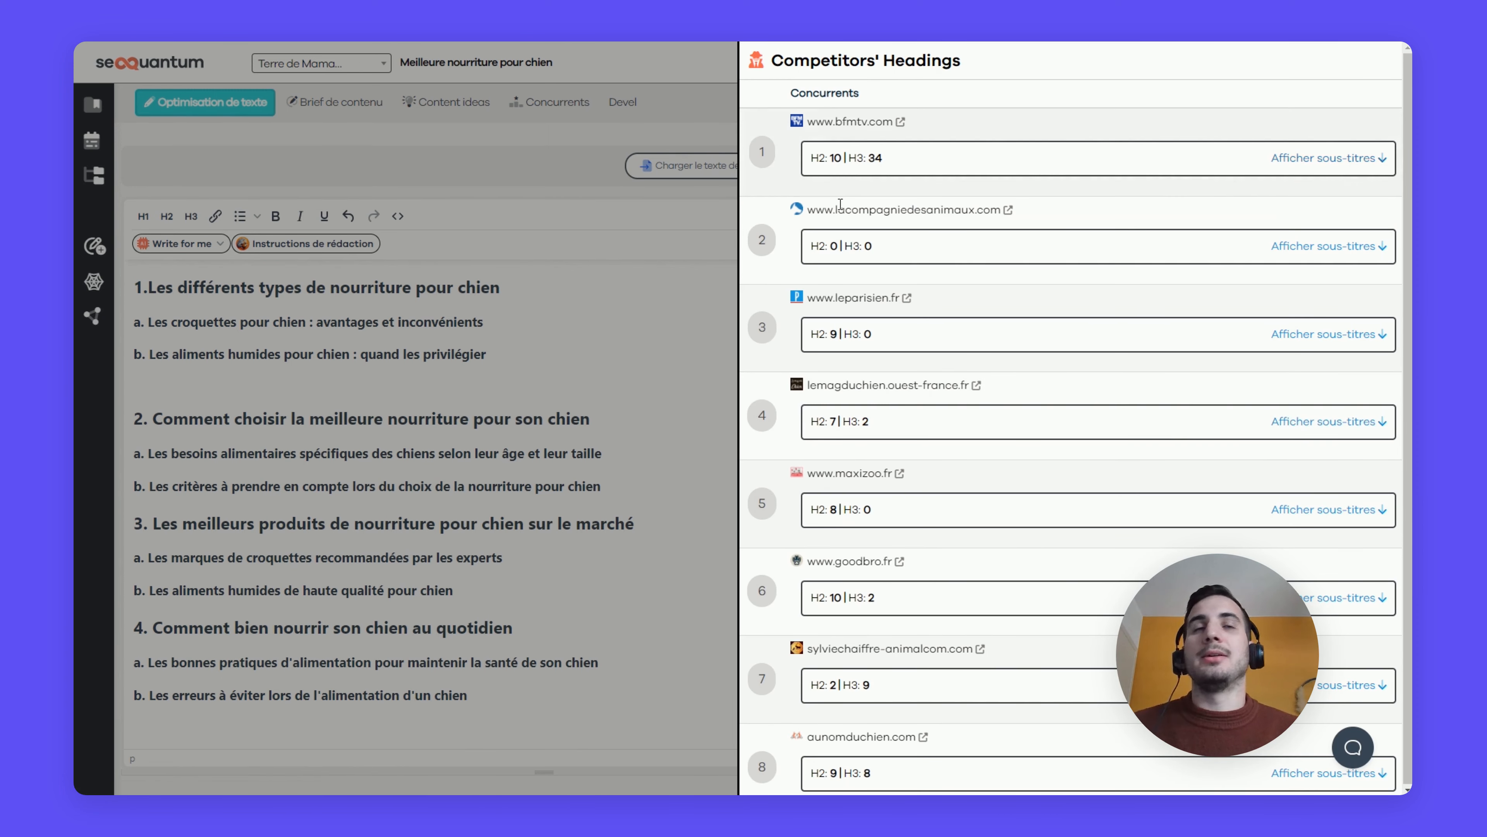
click(1316, 163)
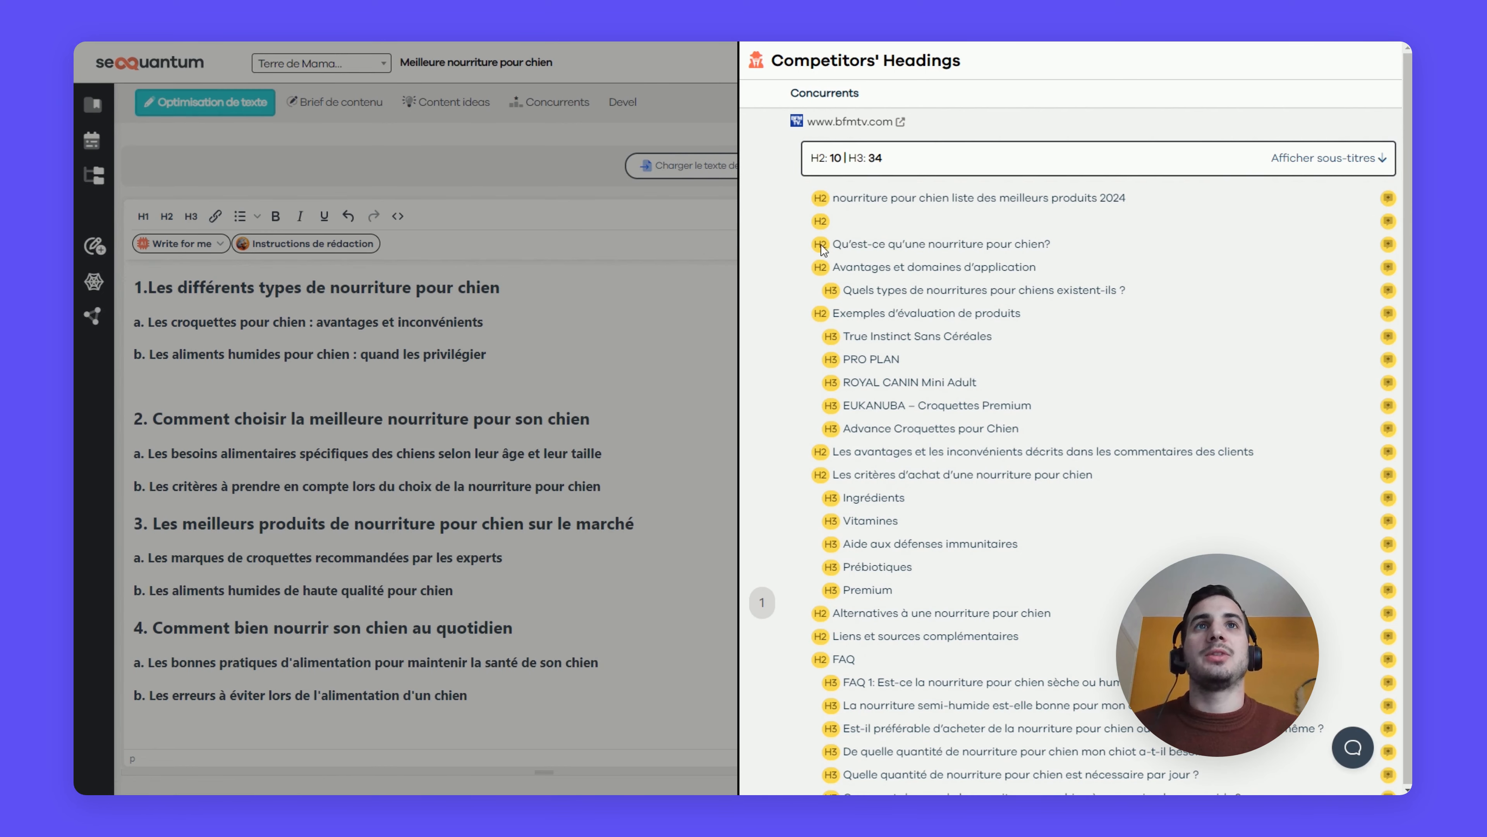
drag(853, 268, 915, 268)
click(911, 289)
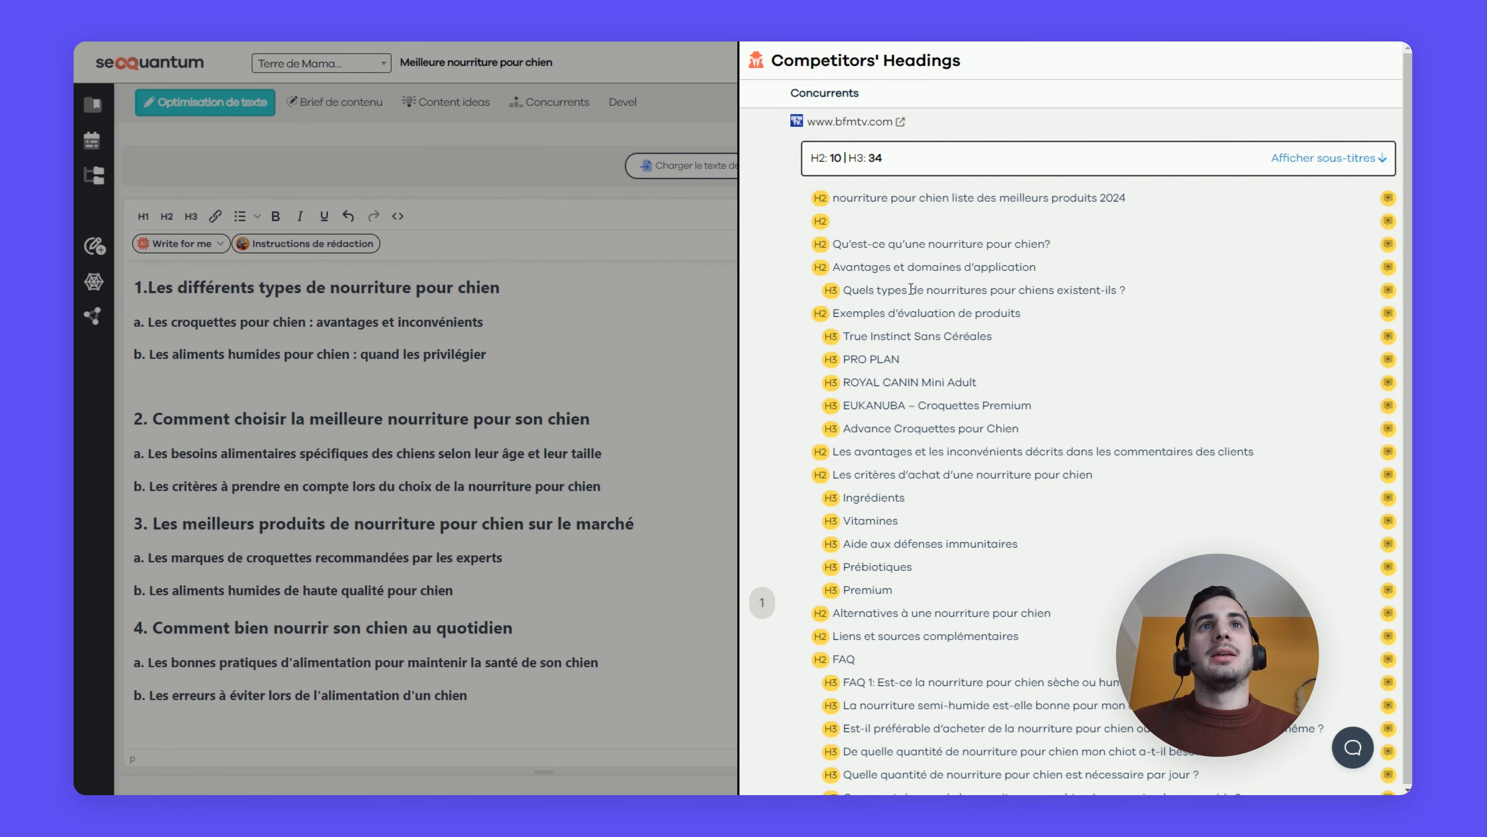
click(1389, 291)
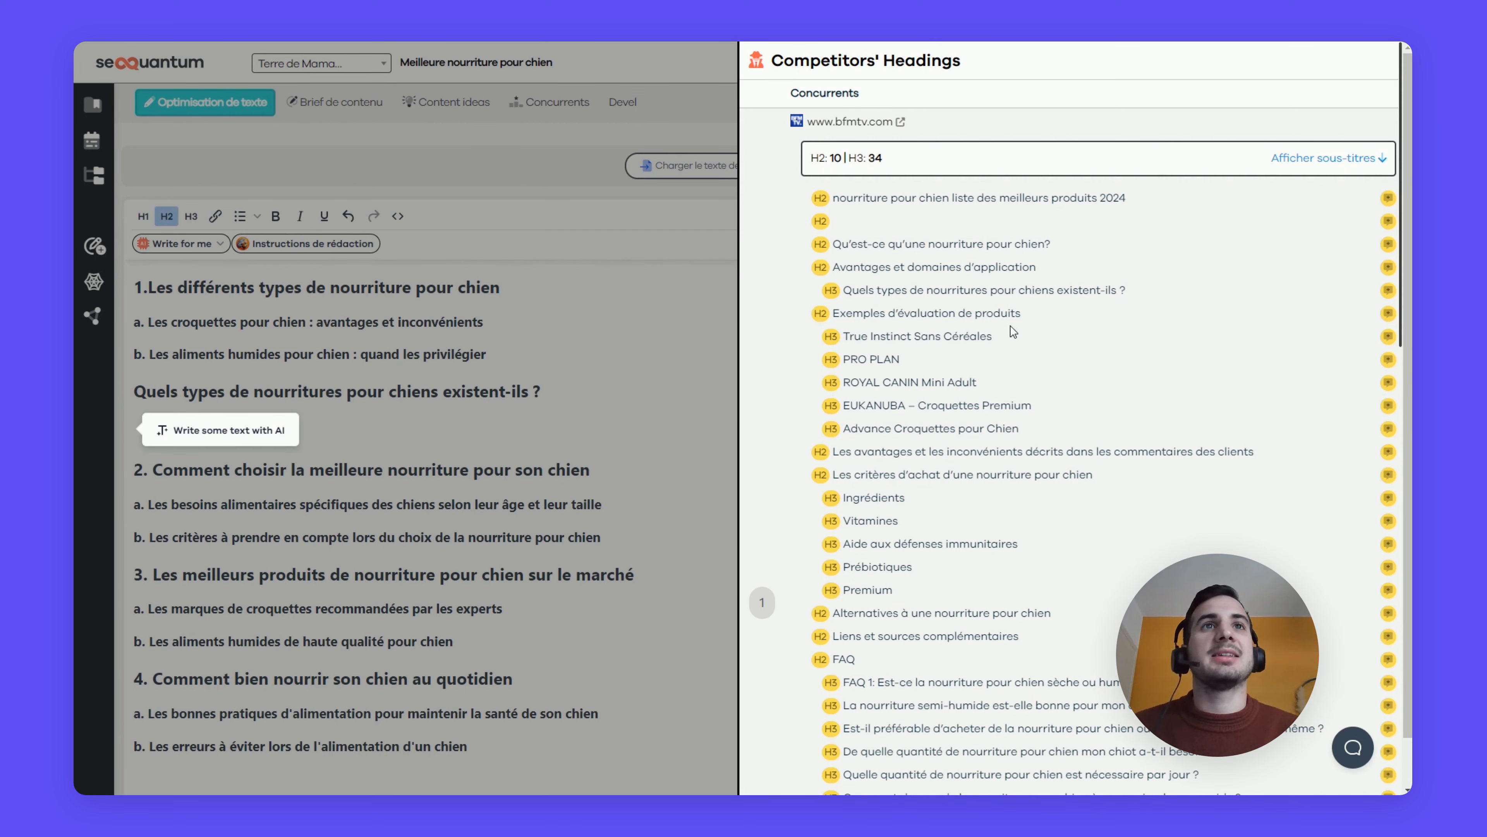
Add the competitor heading "Alternatives à une nourriture pour chien" below the previous one and remove the empty line after it.
scroll(996, 340, down, 3)
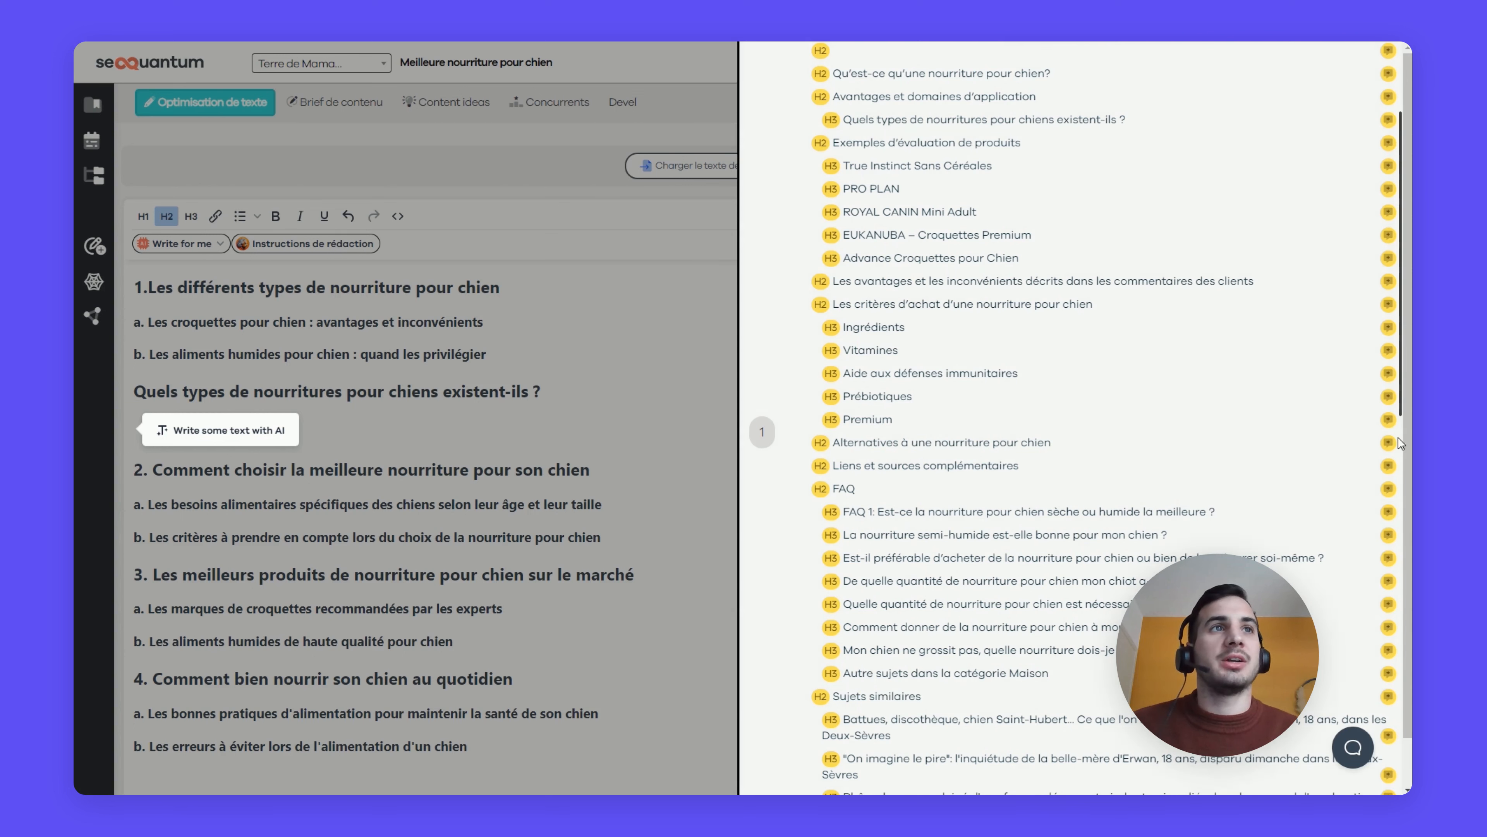
click(1388, 443)
click(577, 432)
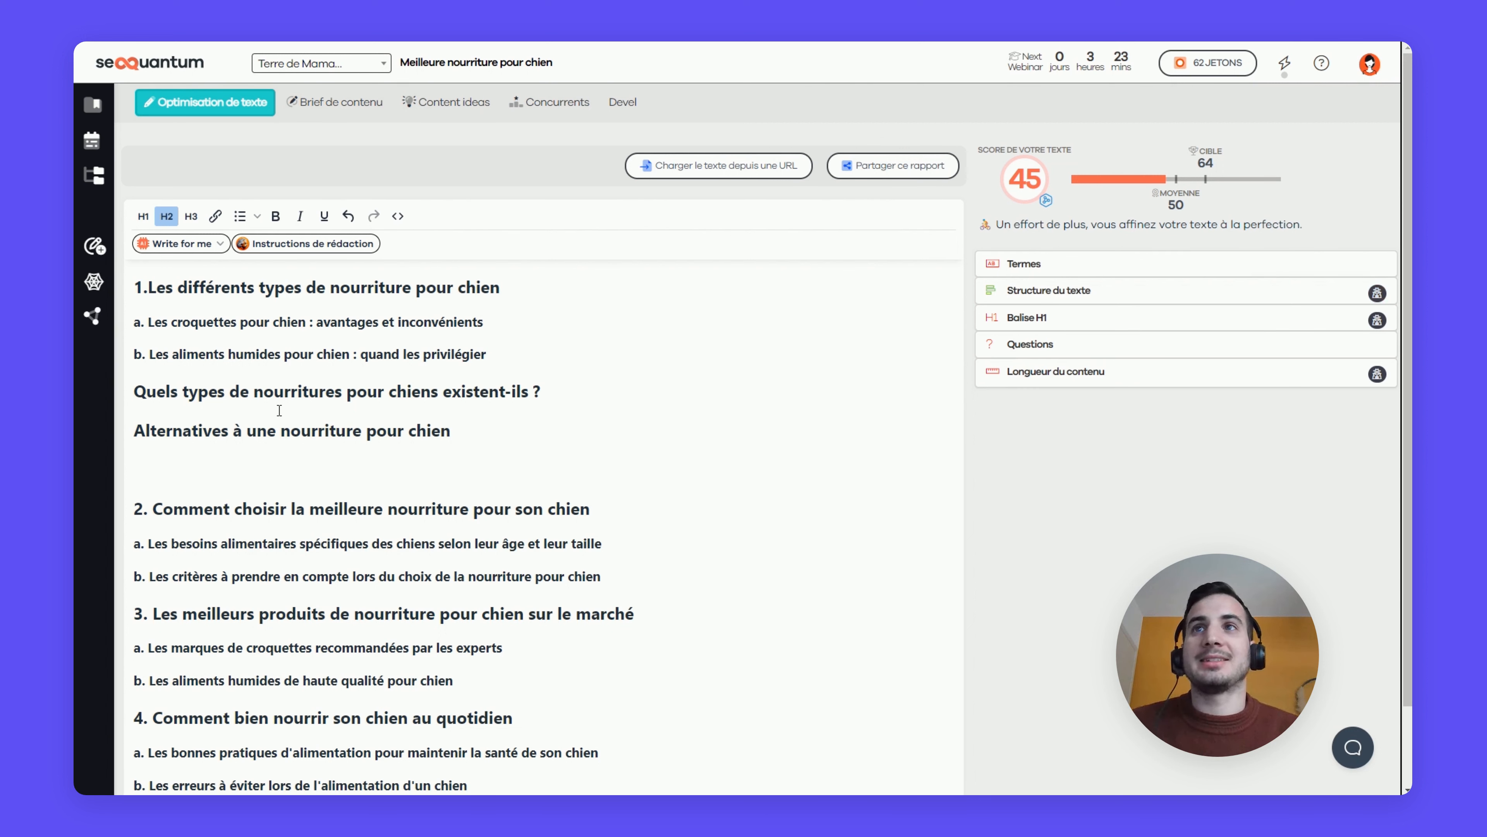
click(451, 475)
key(BackSpace)
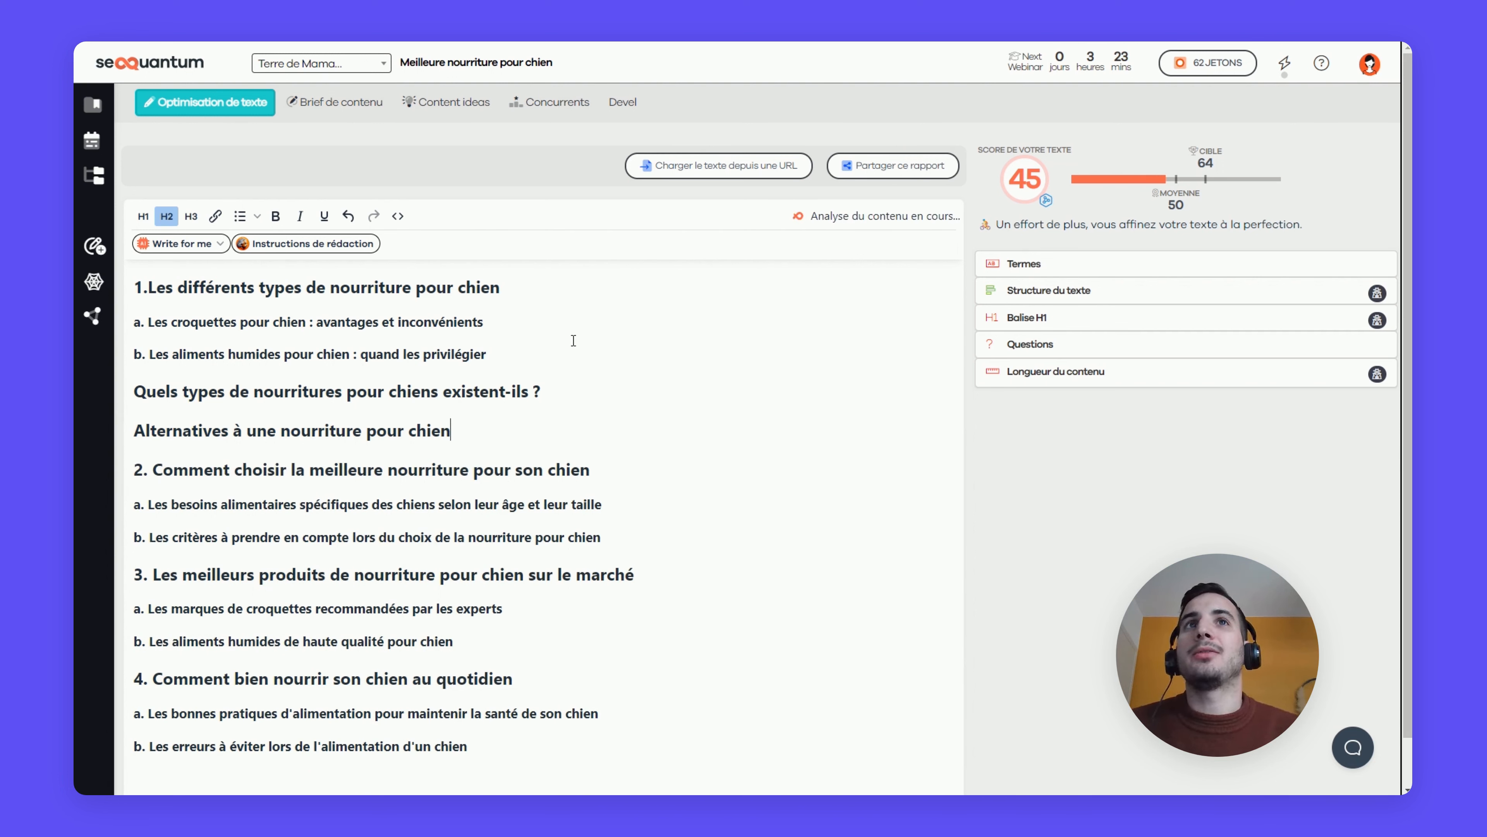
Generate an AI paragraph on a new line under "a. Les croquettes pour chien : avantages et inconvénients" and review it.
click(510, 322)
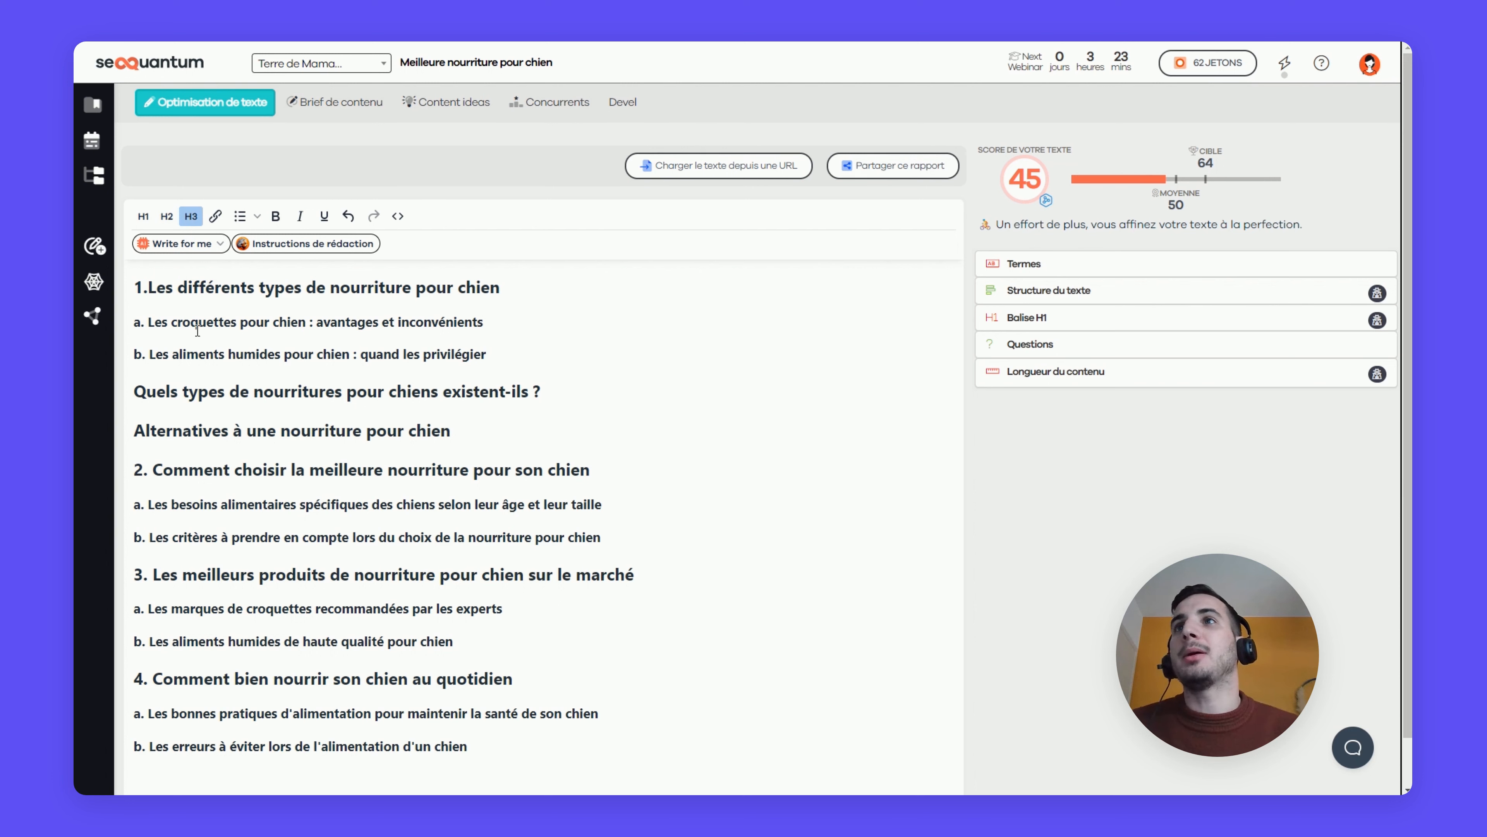
drag(231, 322, 355, 321)
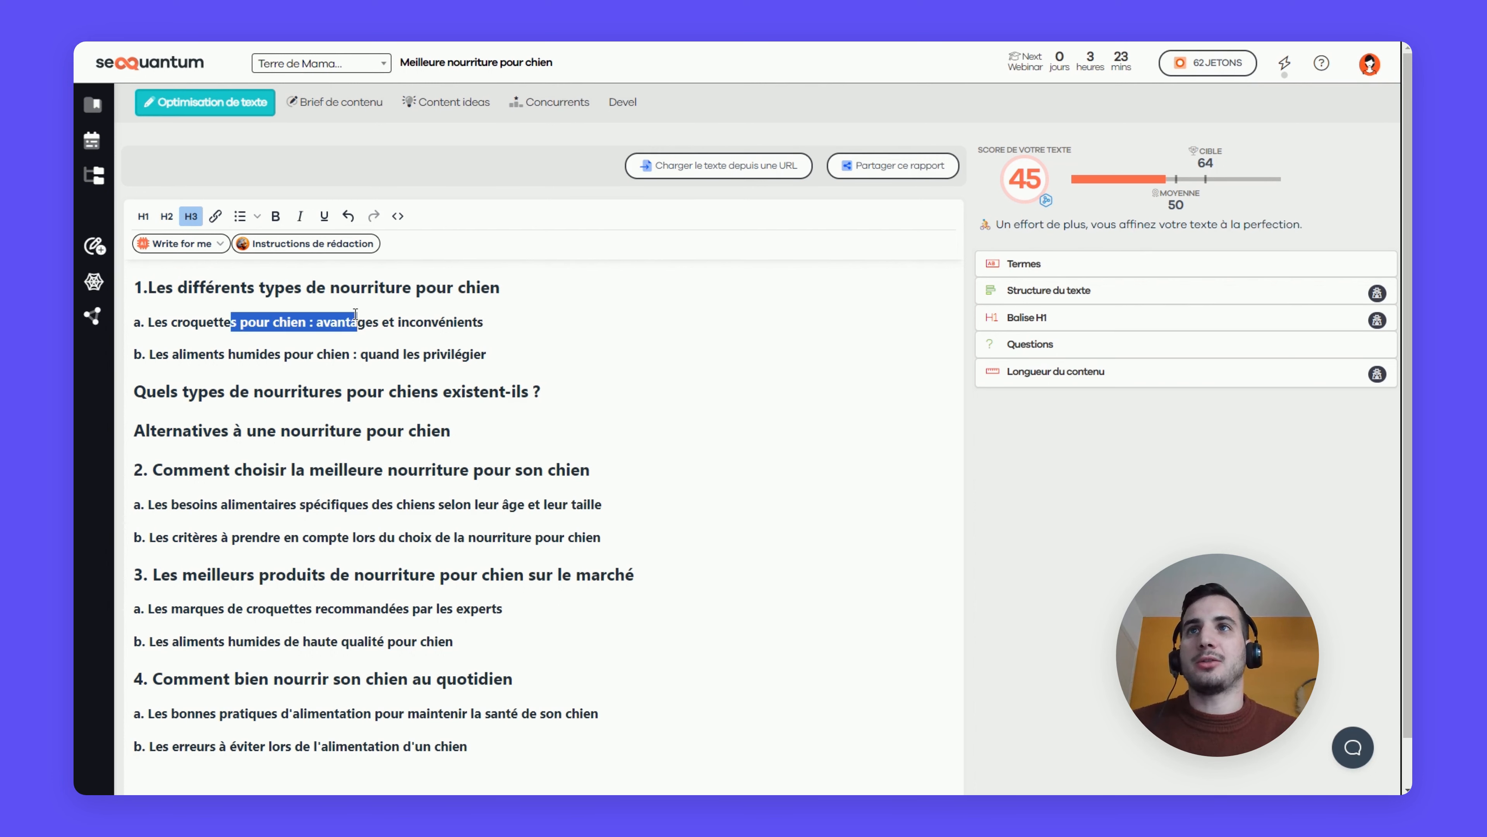
click(489, 316)
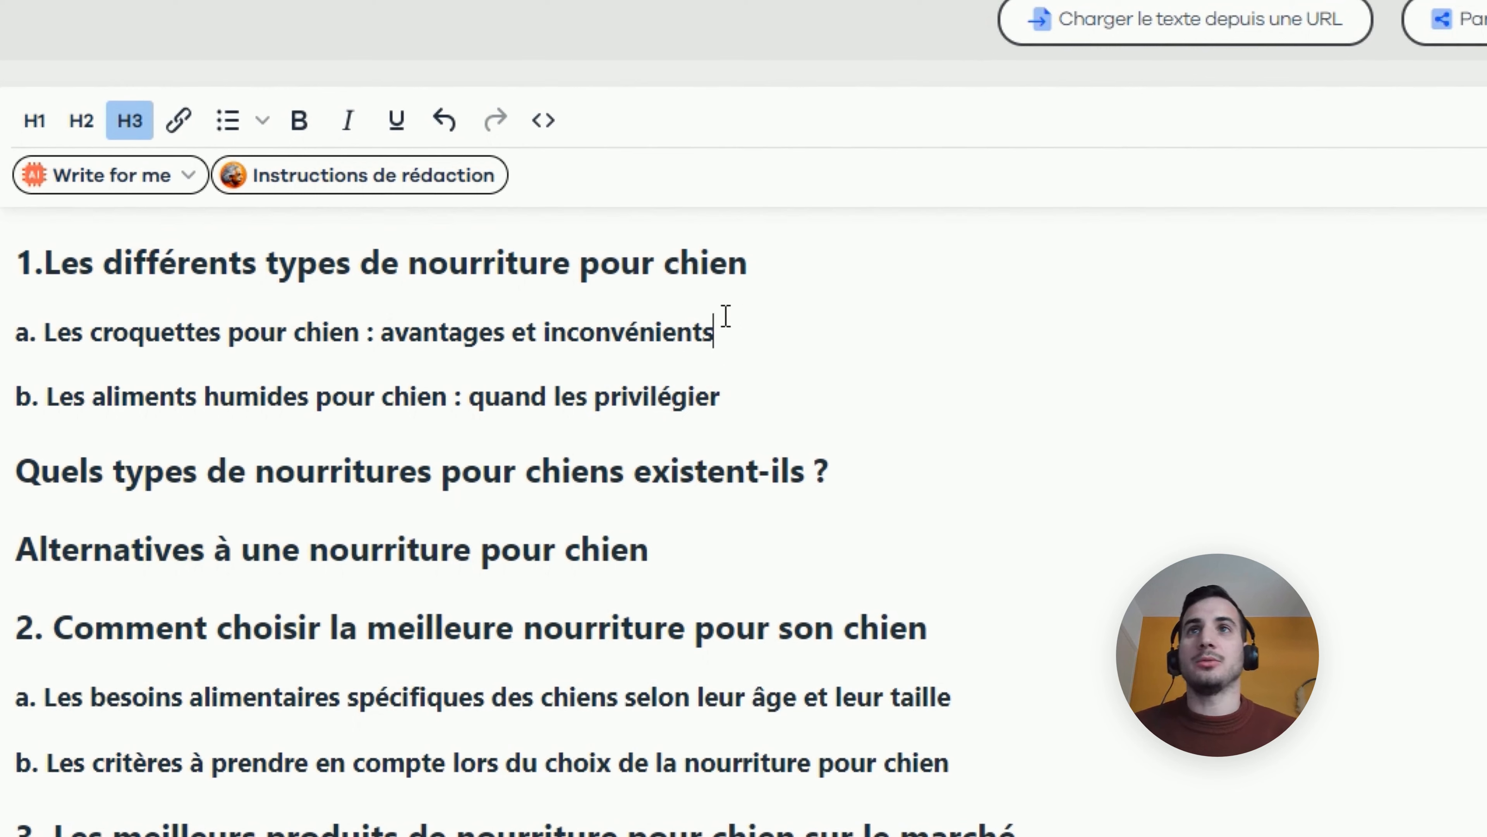
key(Return)
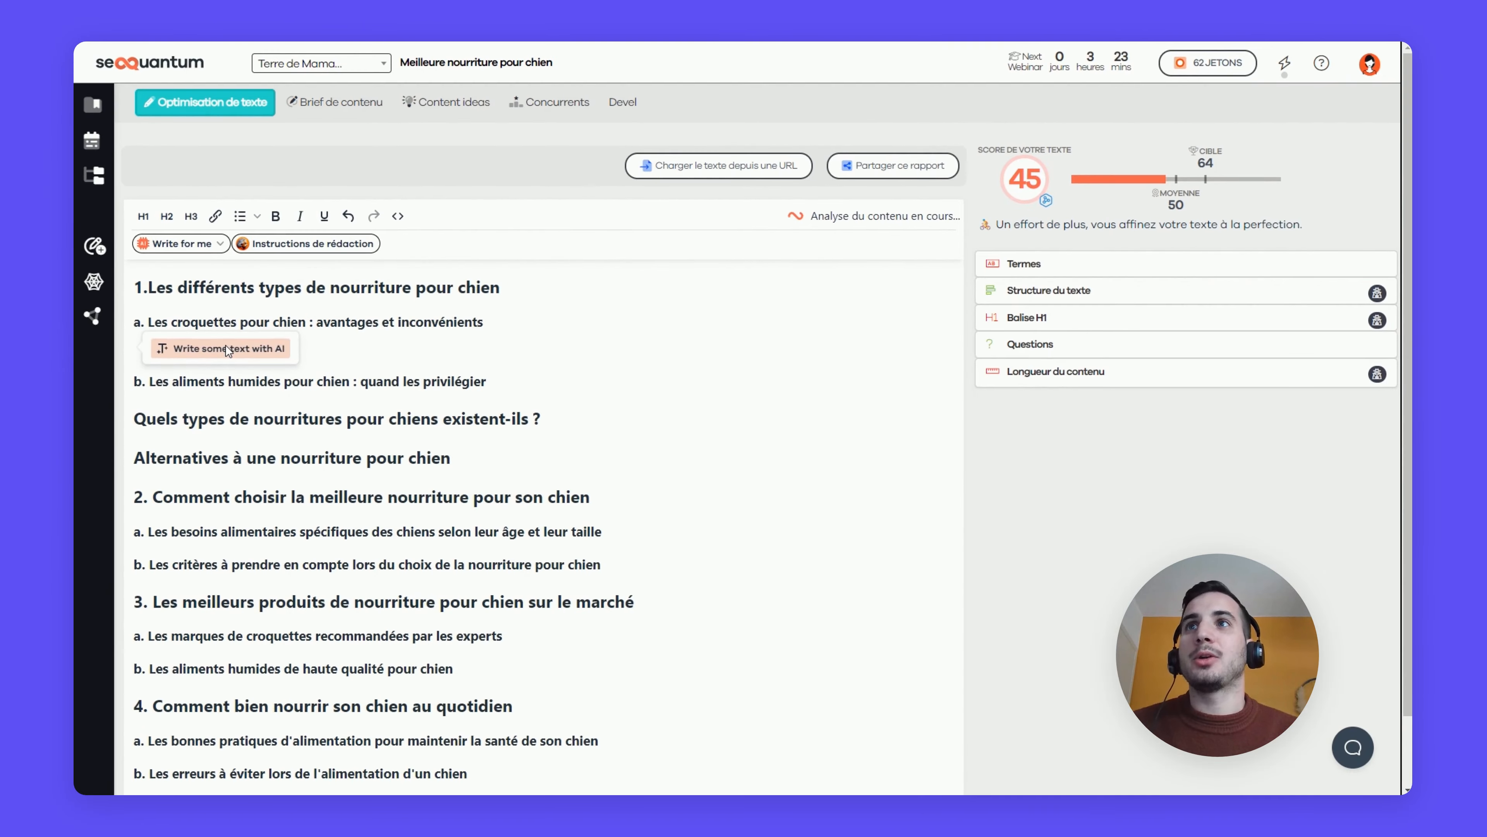
click(226, 346)
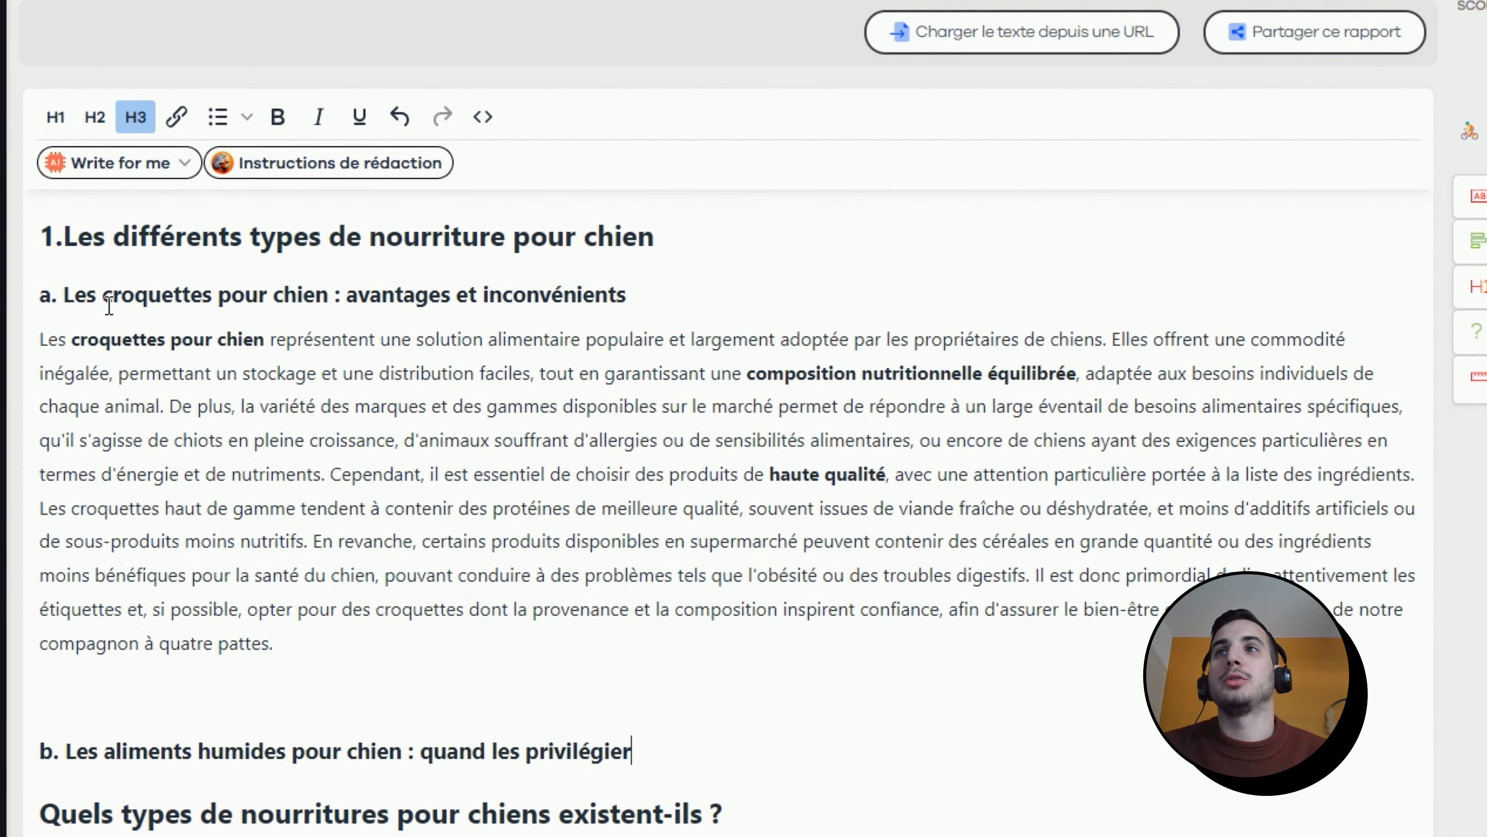
drag(105, 304, 260, 308)
click(305, 343)
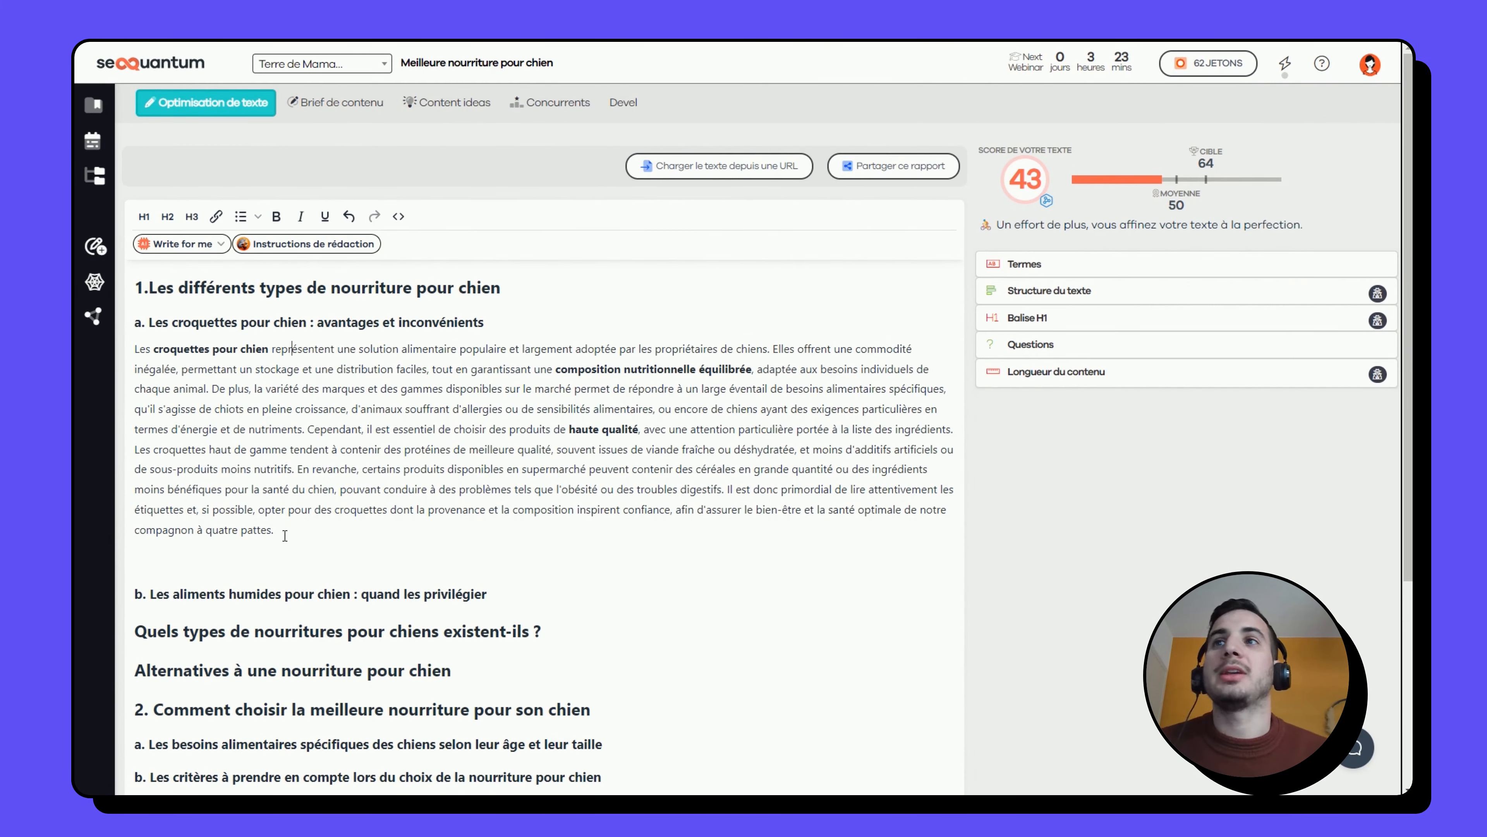
Open the AI writer's "Article complet prêt à ranker" option and review the prefilled outline.
click(282, 555)
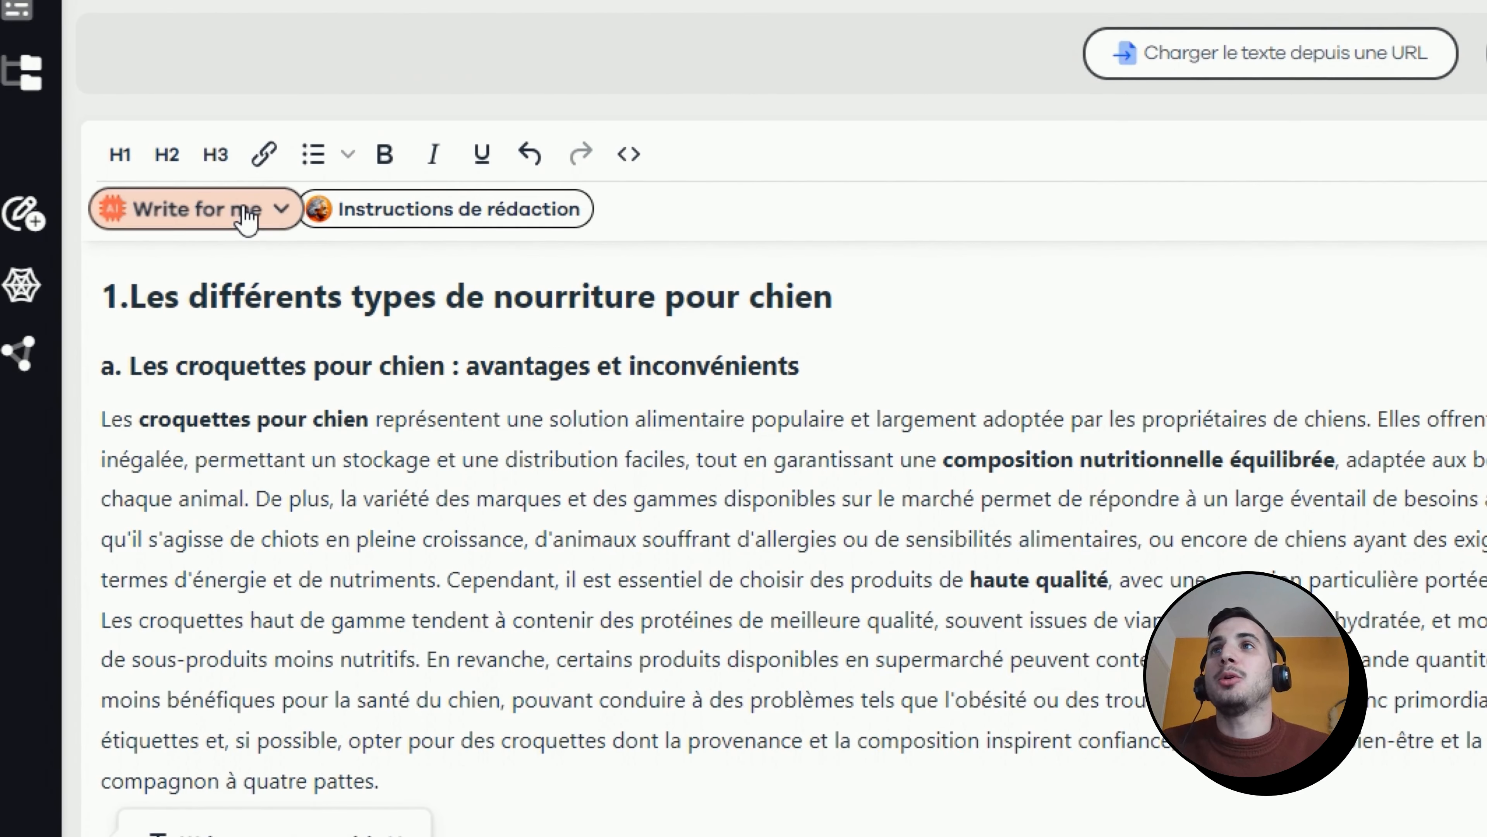
click(246, 218)
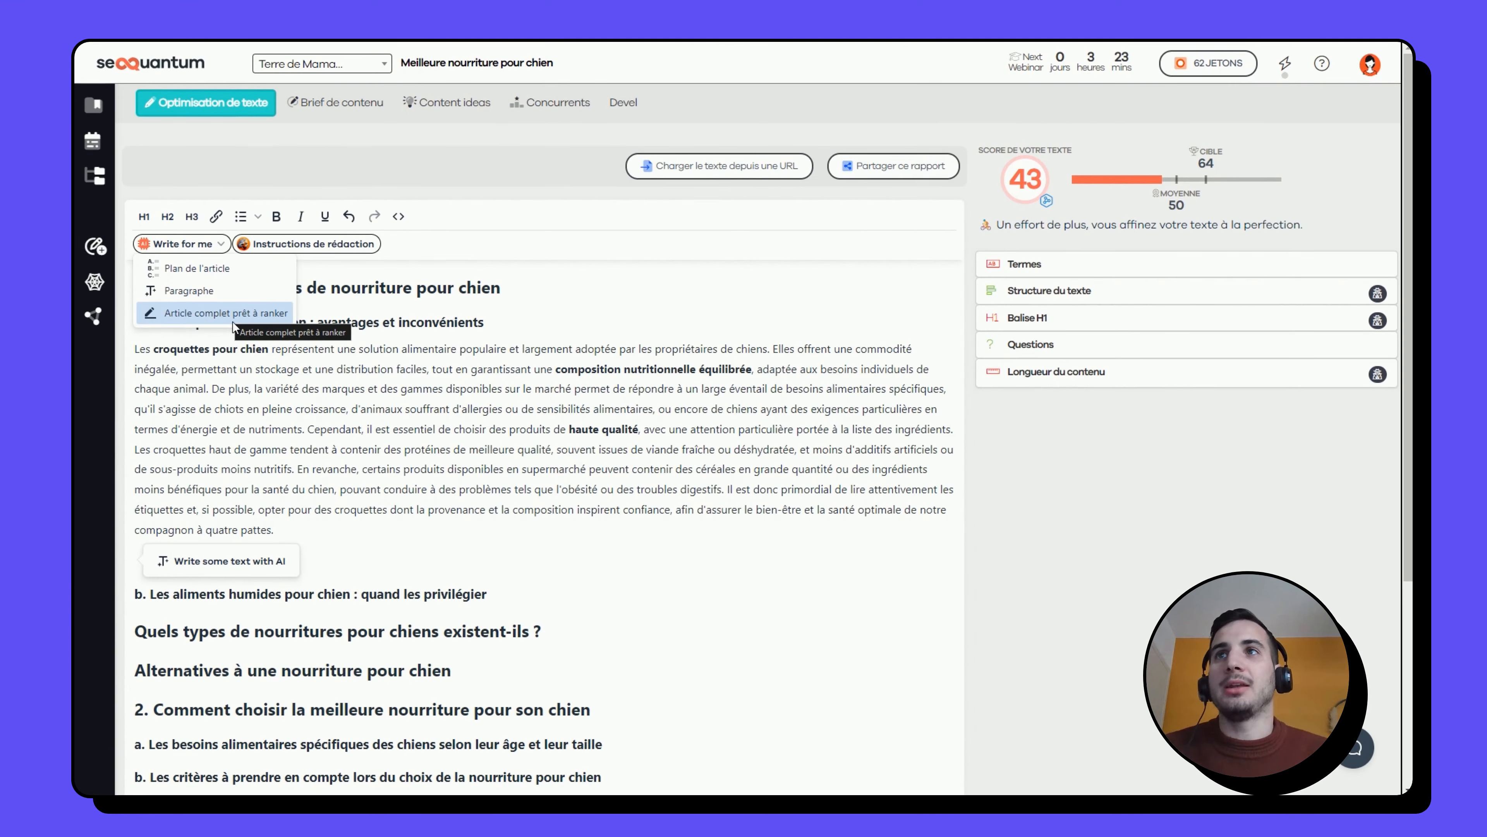
click(242, 319)
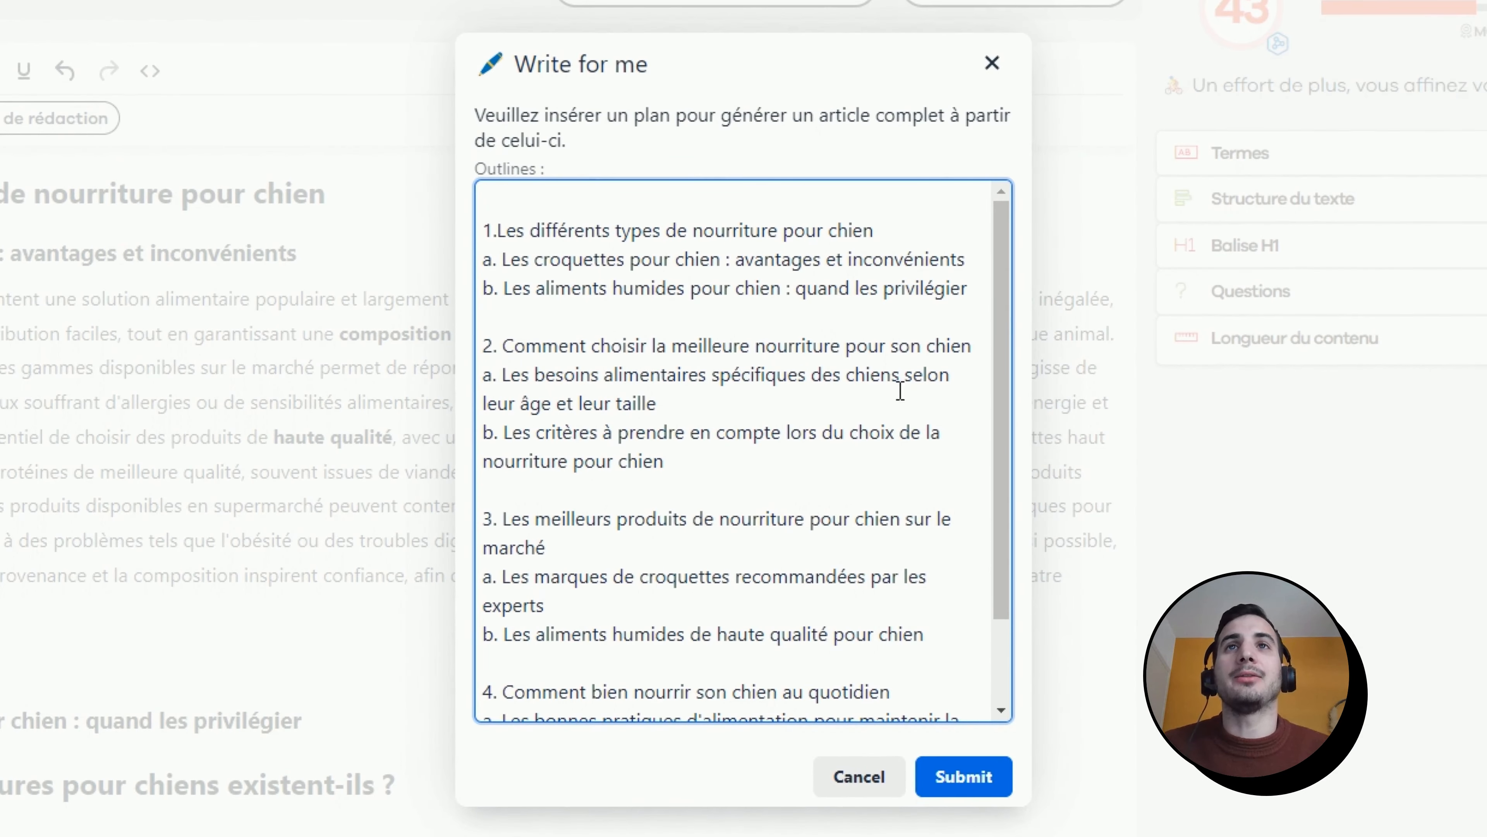
scroll(646, 444, down, 2)
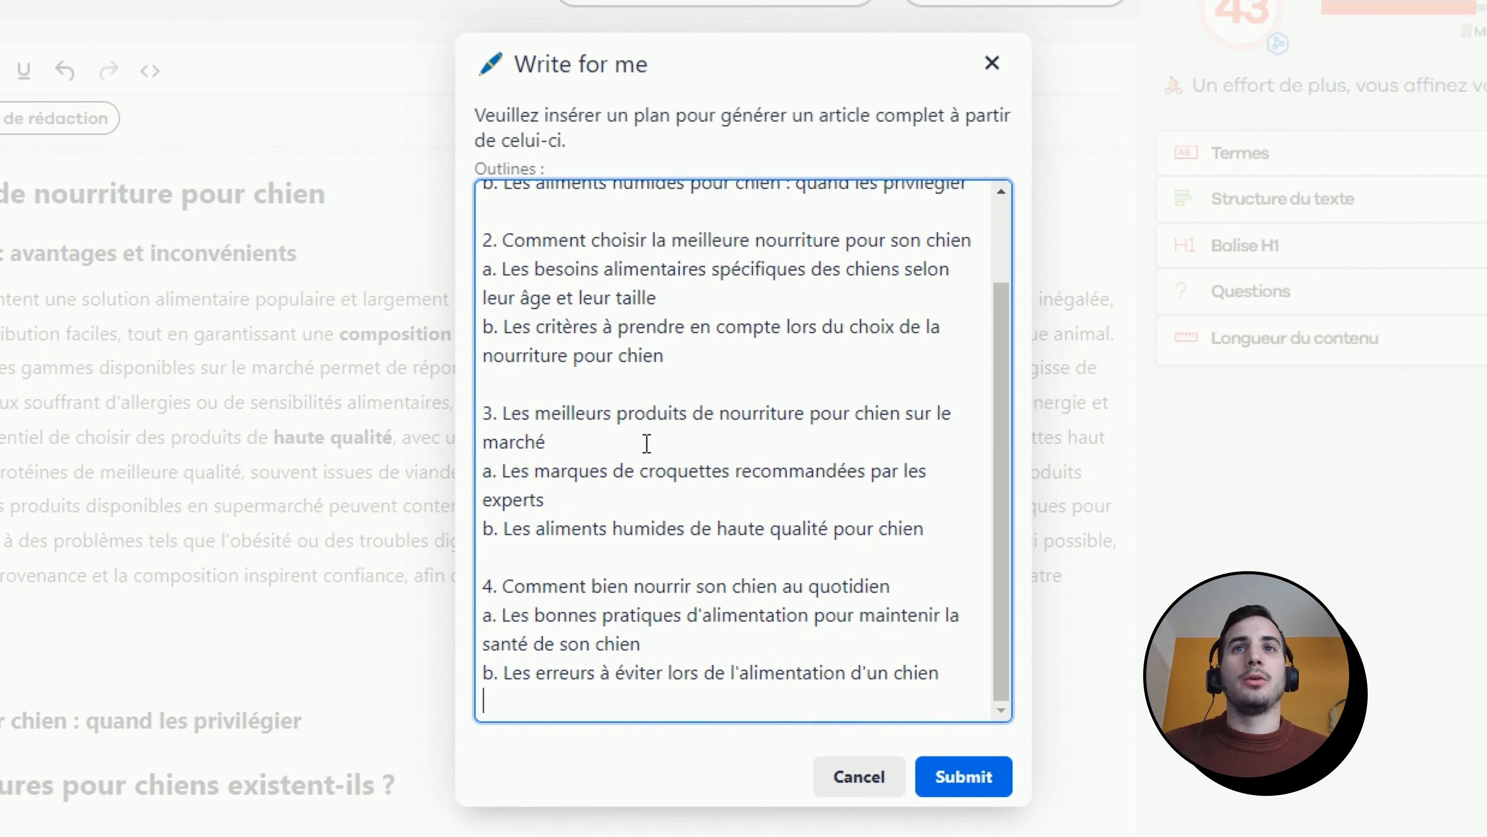
scroll(774, 426, up, 2)
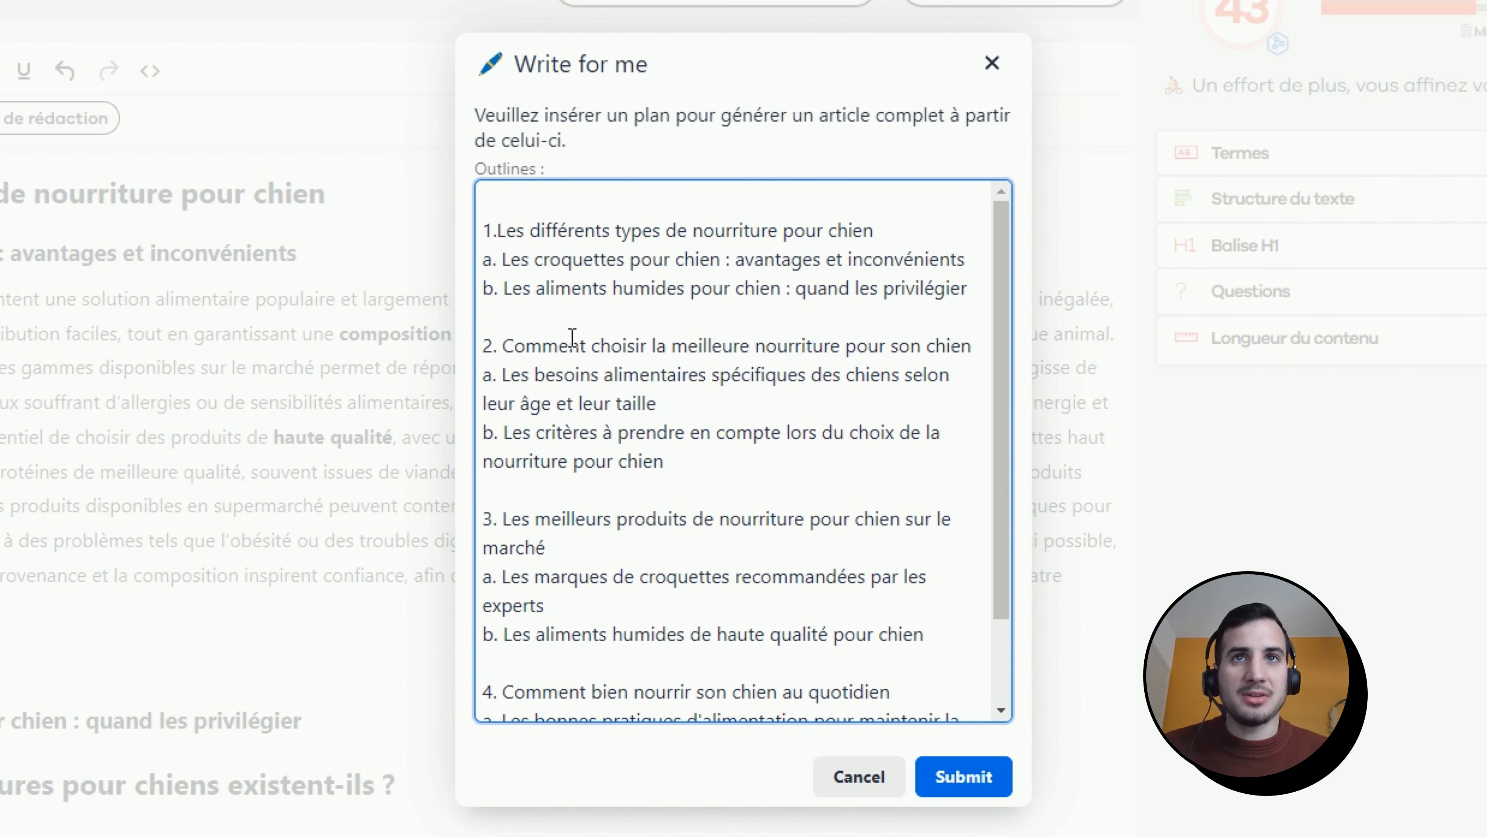
drag(666, 461, 468, 445)
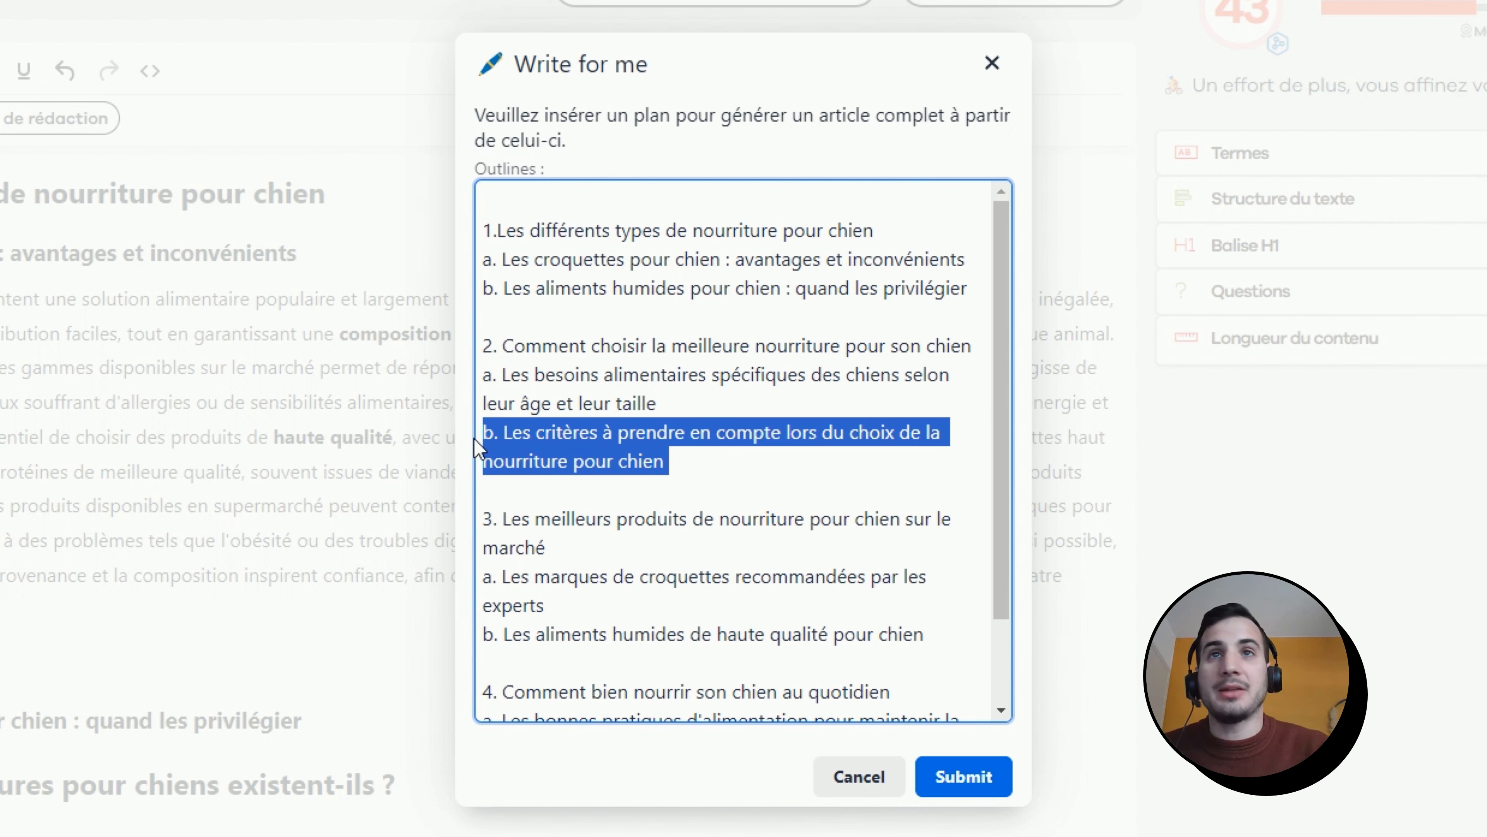
triple_click(587, 247)
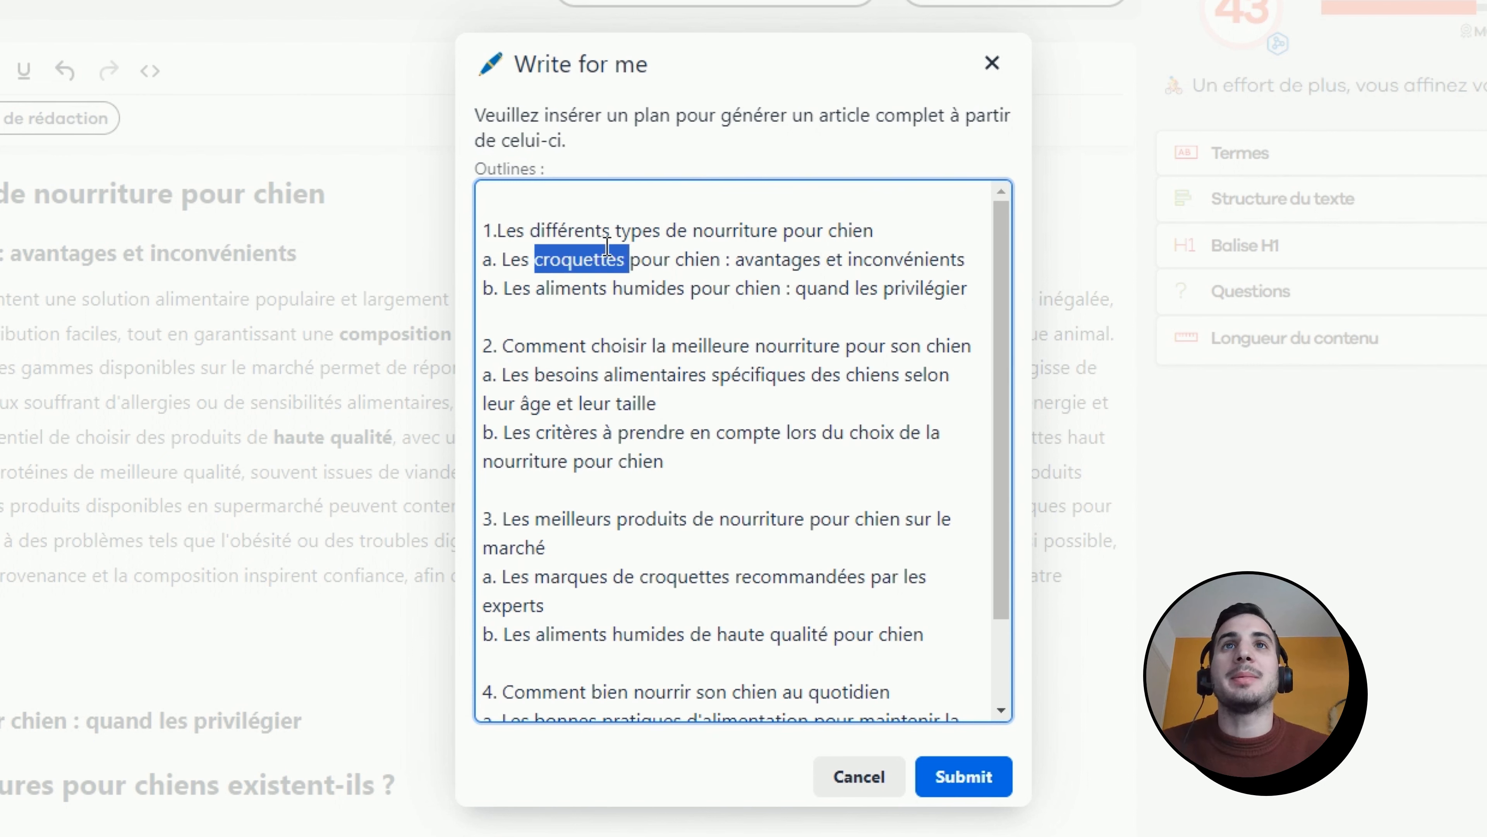
triple_click(587, 247)
Add an "Instructions :" line at the end of the outline, separated by an empty line.
scroll(668, 489, down, 2)
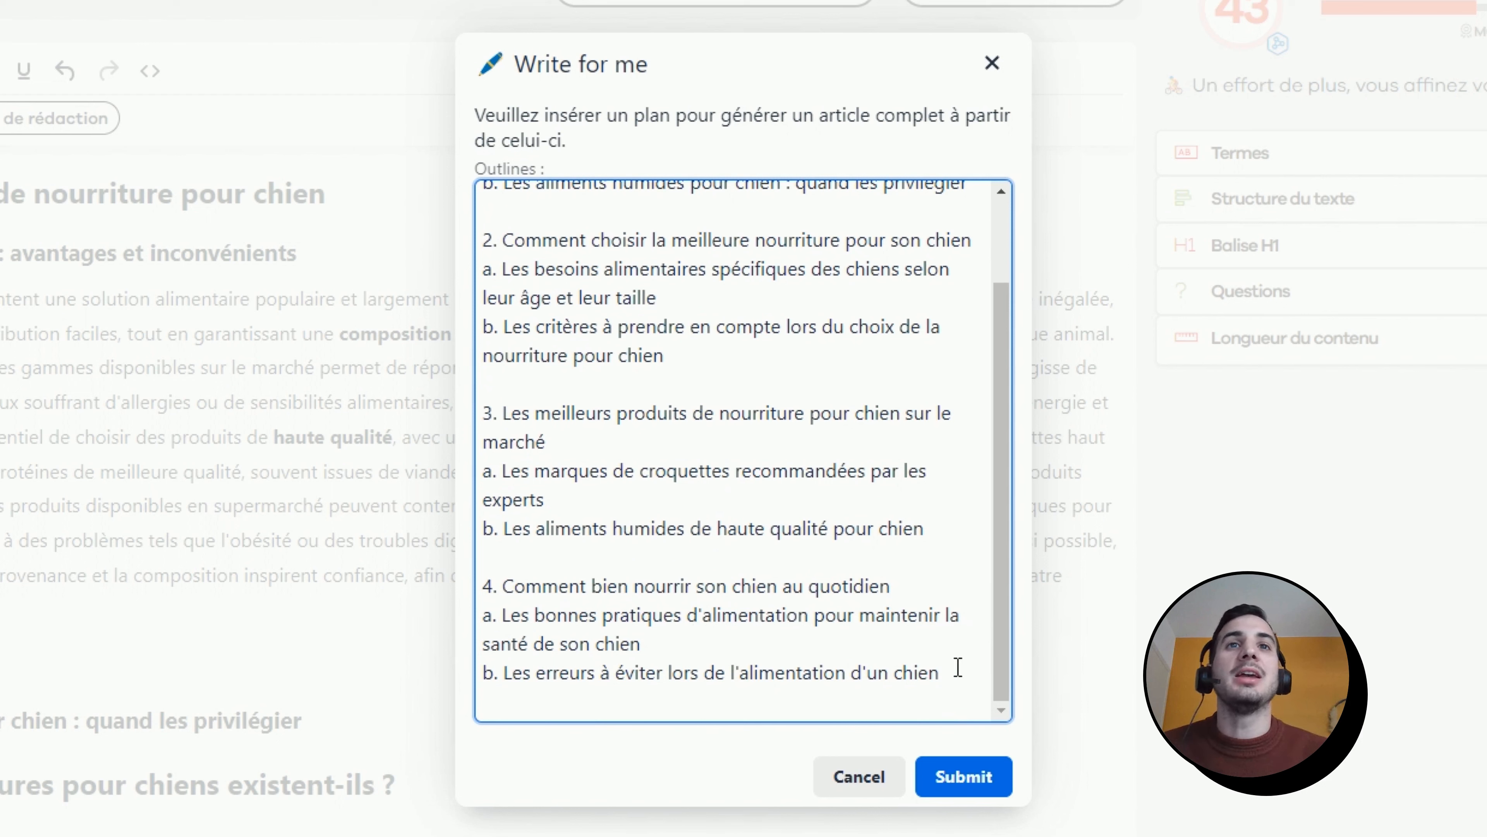
key(Return)
key(Return)
text(Ins)
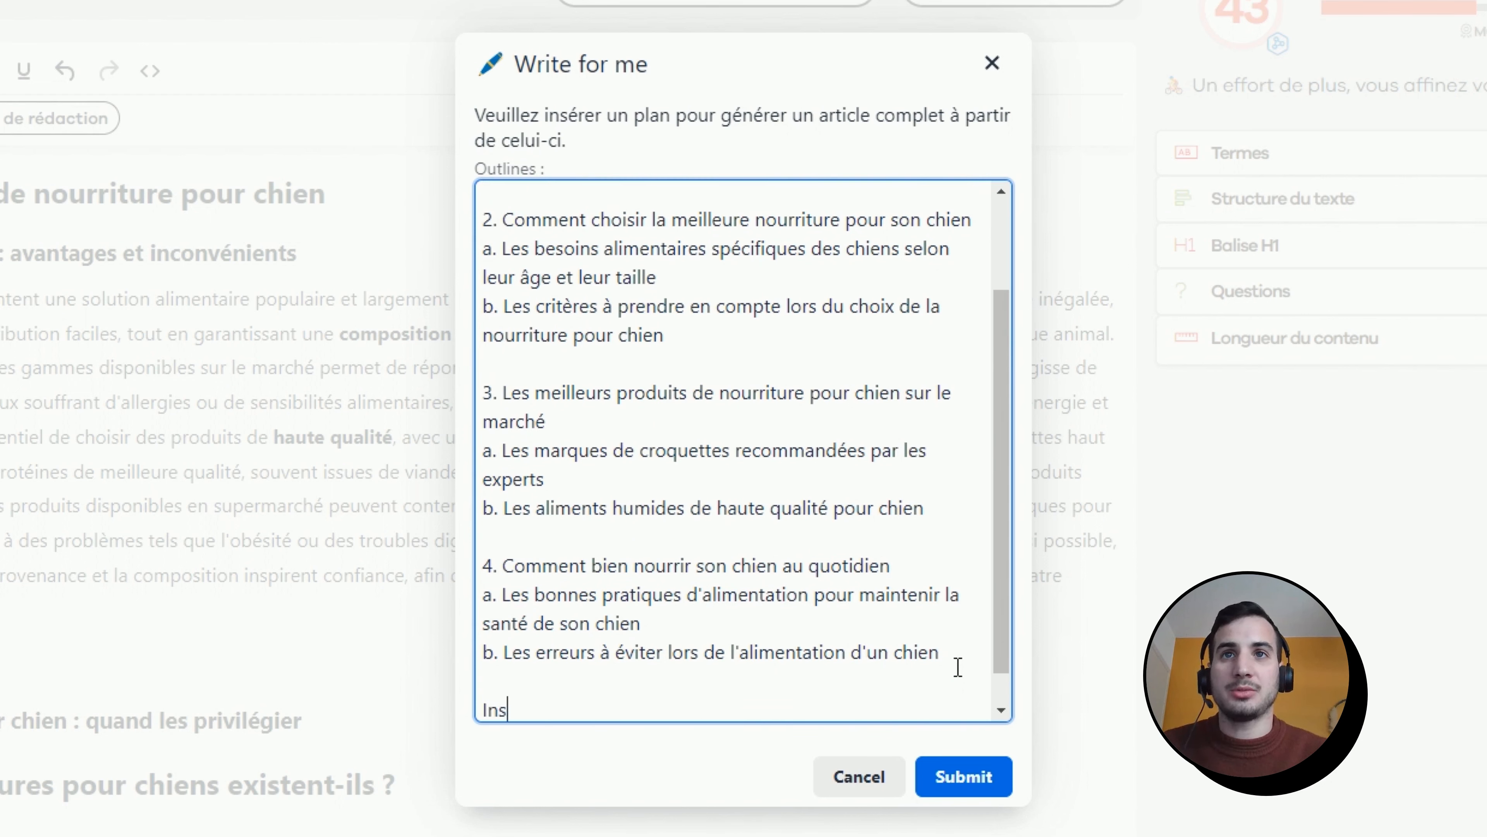
text(ctruc)
key(BackSpace)
key(BackSpace)
key(BackSpace)
key(BackSpace)
key(BackSpace)
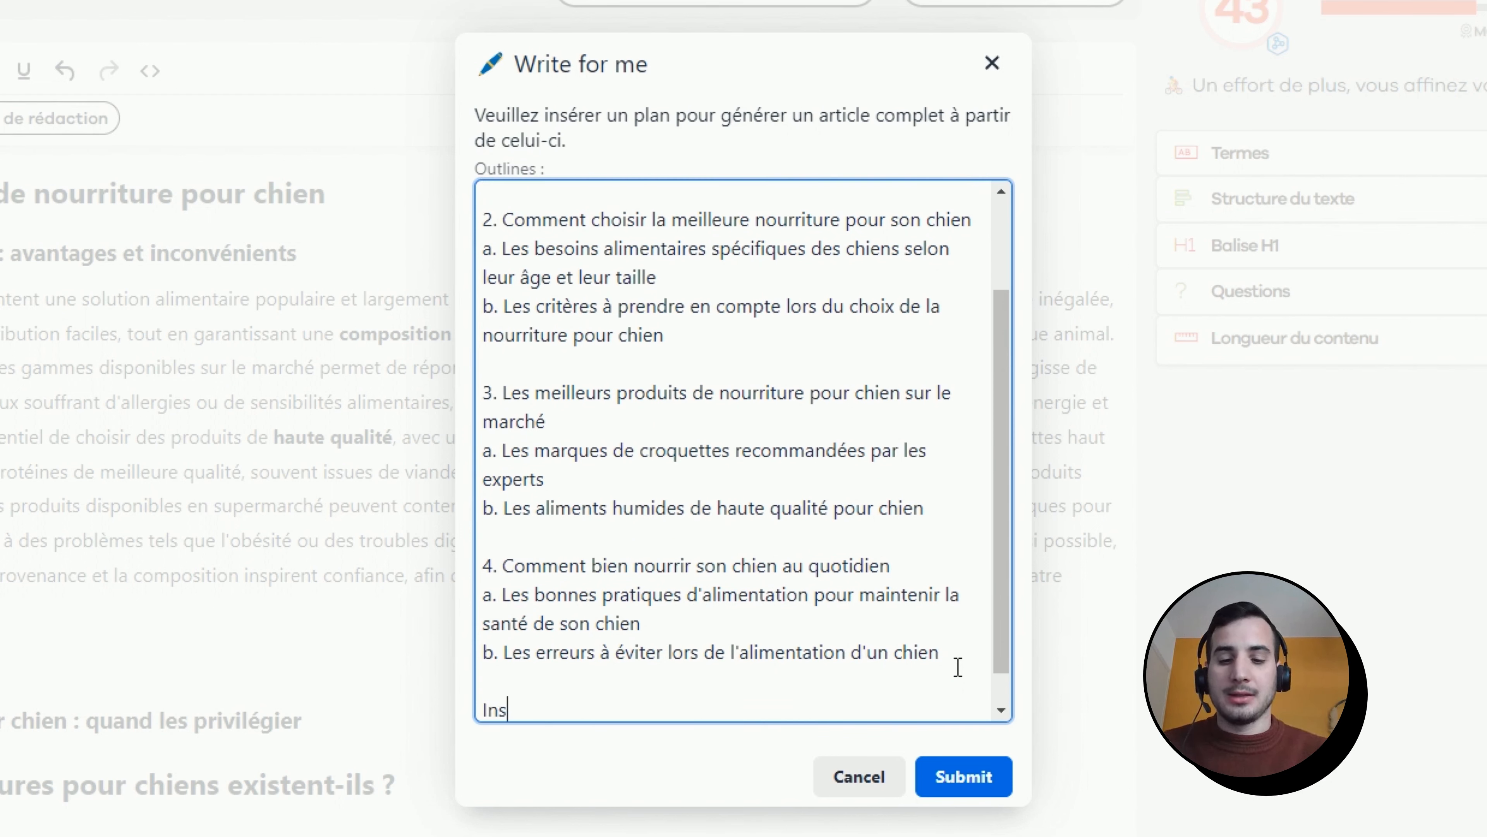
text(tructions :)
key(Return)
List the instructions "- D'utiliser le tutoiement" and "- Un ton friendly" on separate lines under "Instructions :".
text(- D'utili)
key(BackSpace)
key(BackSpace)
key(BackSpace)
text(iliser le tutoiement)
key(Return)
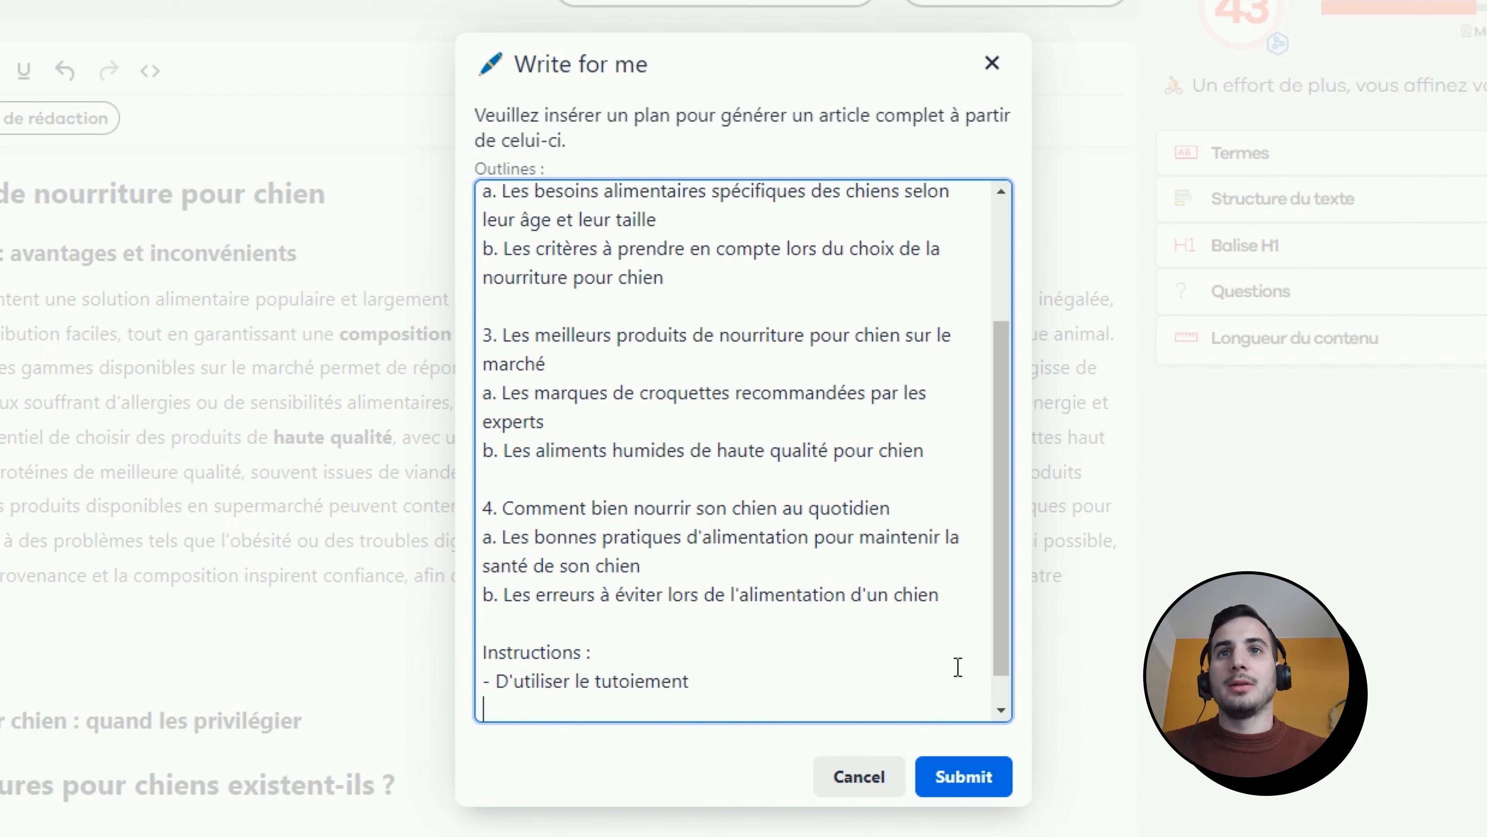
text(- Un ton f)
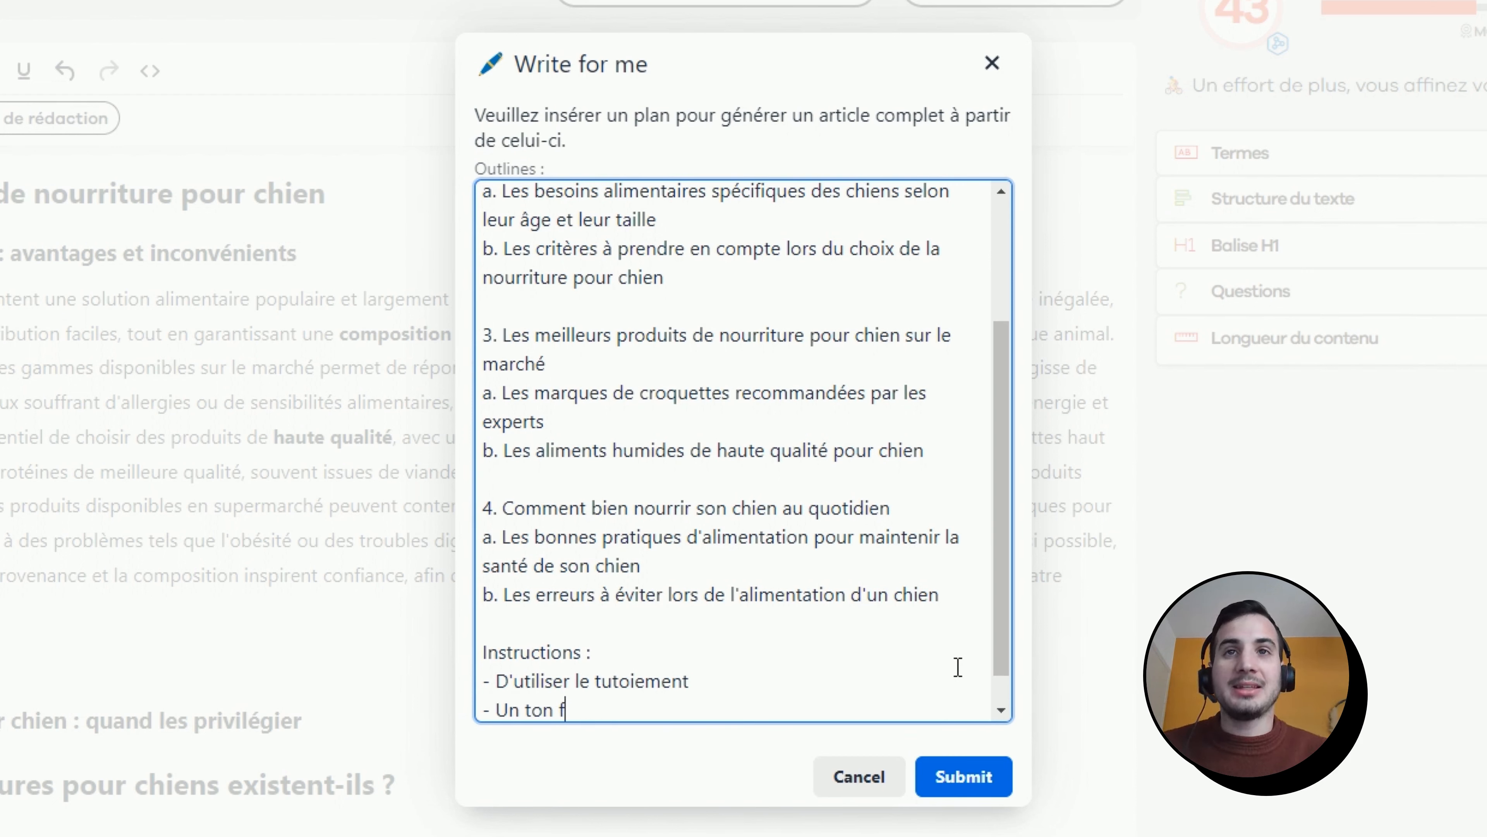
text(riendly)
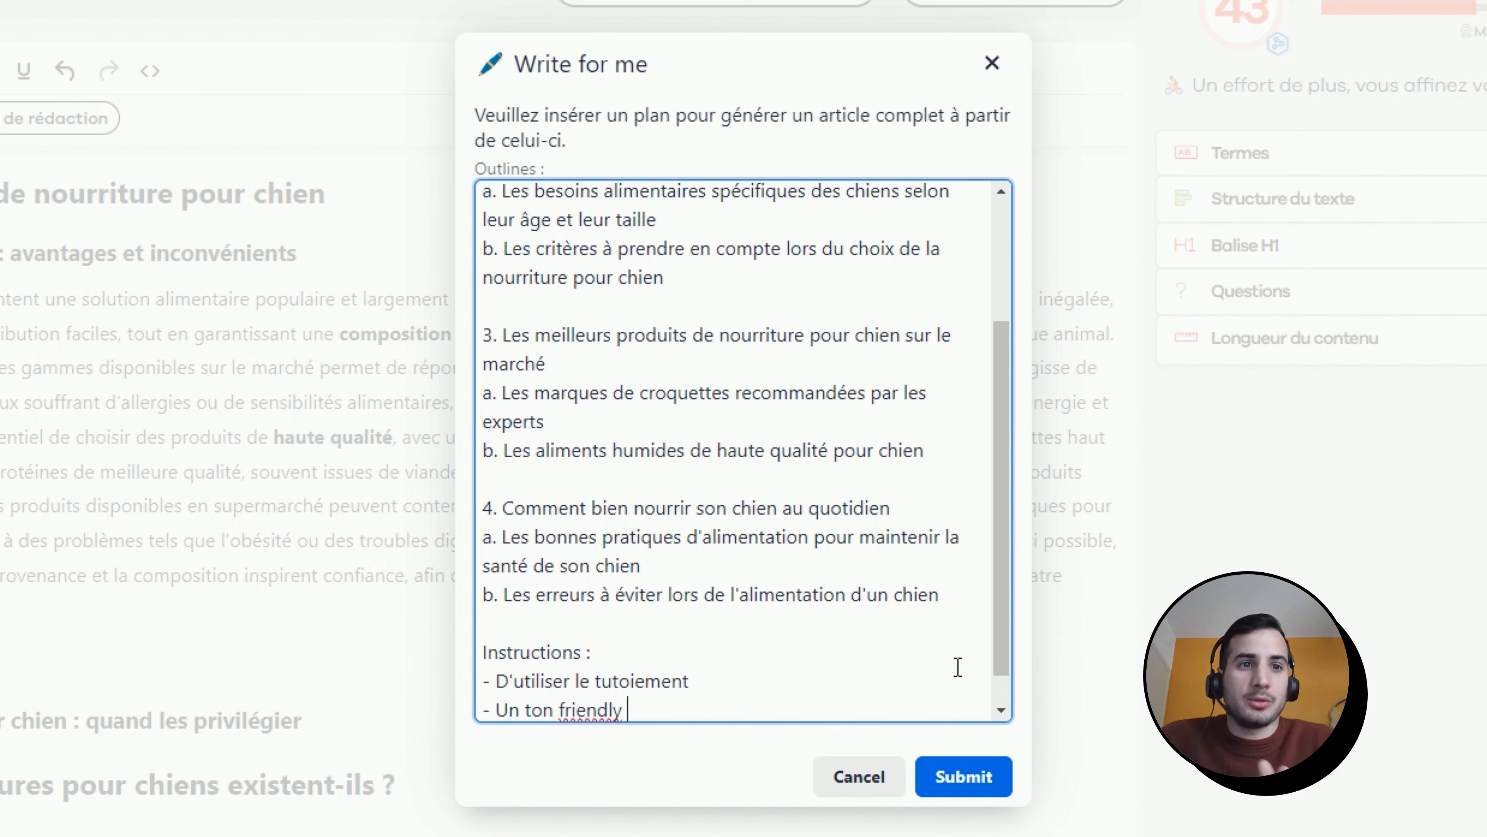
Check the completed outline, submit it and confirm generating the full article from it.
scroll(900, 613, up, 3)
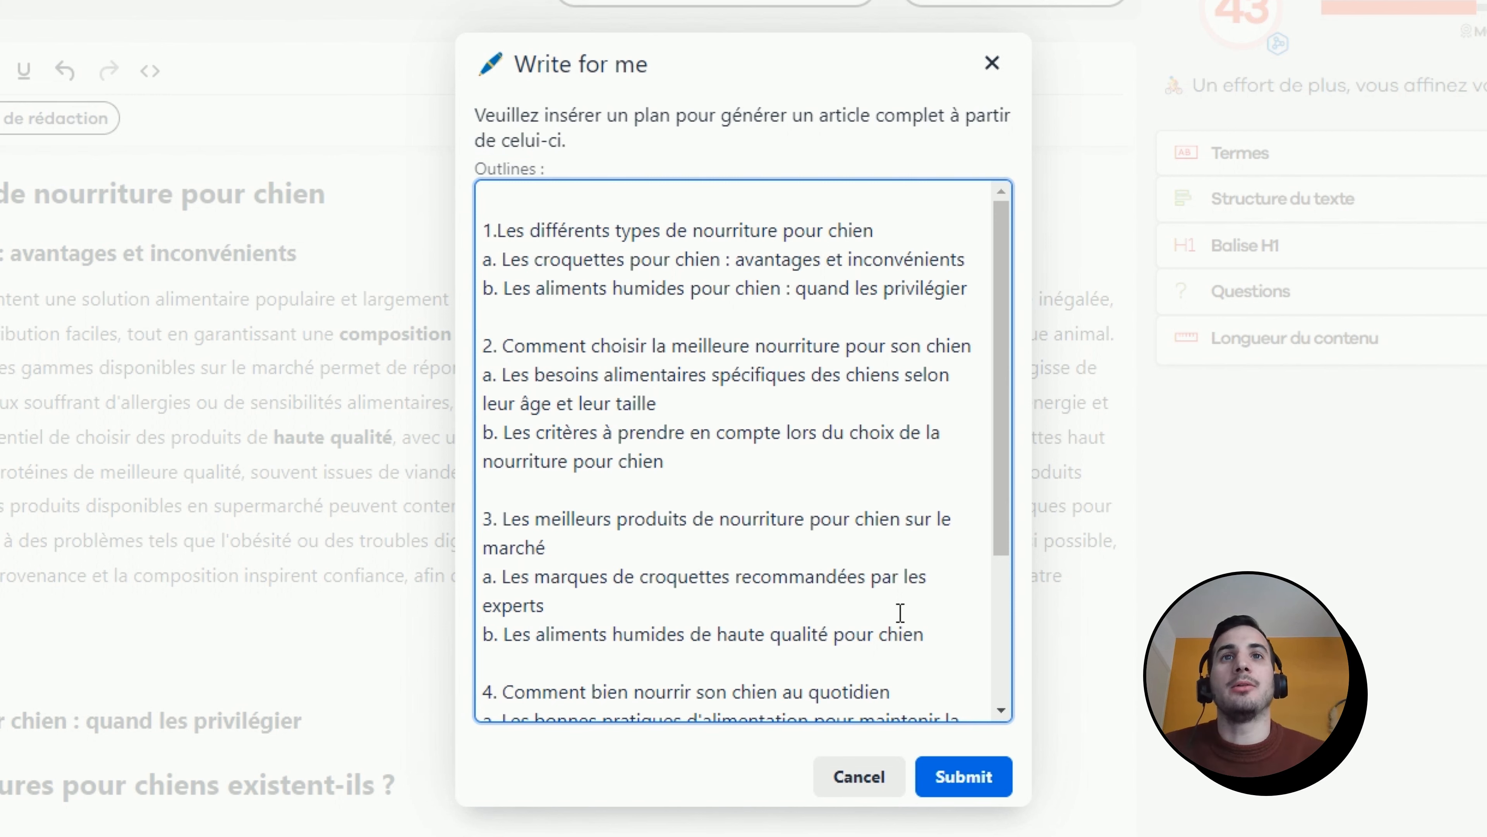
scroll(900, 612, down, 4)
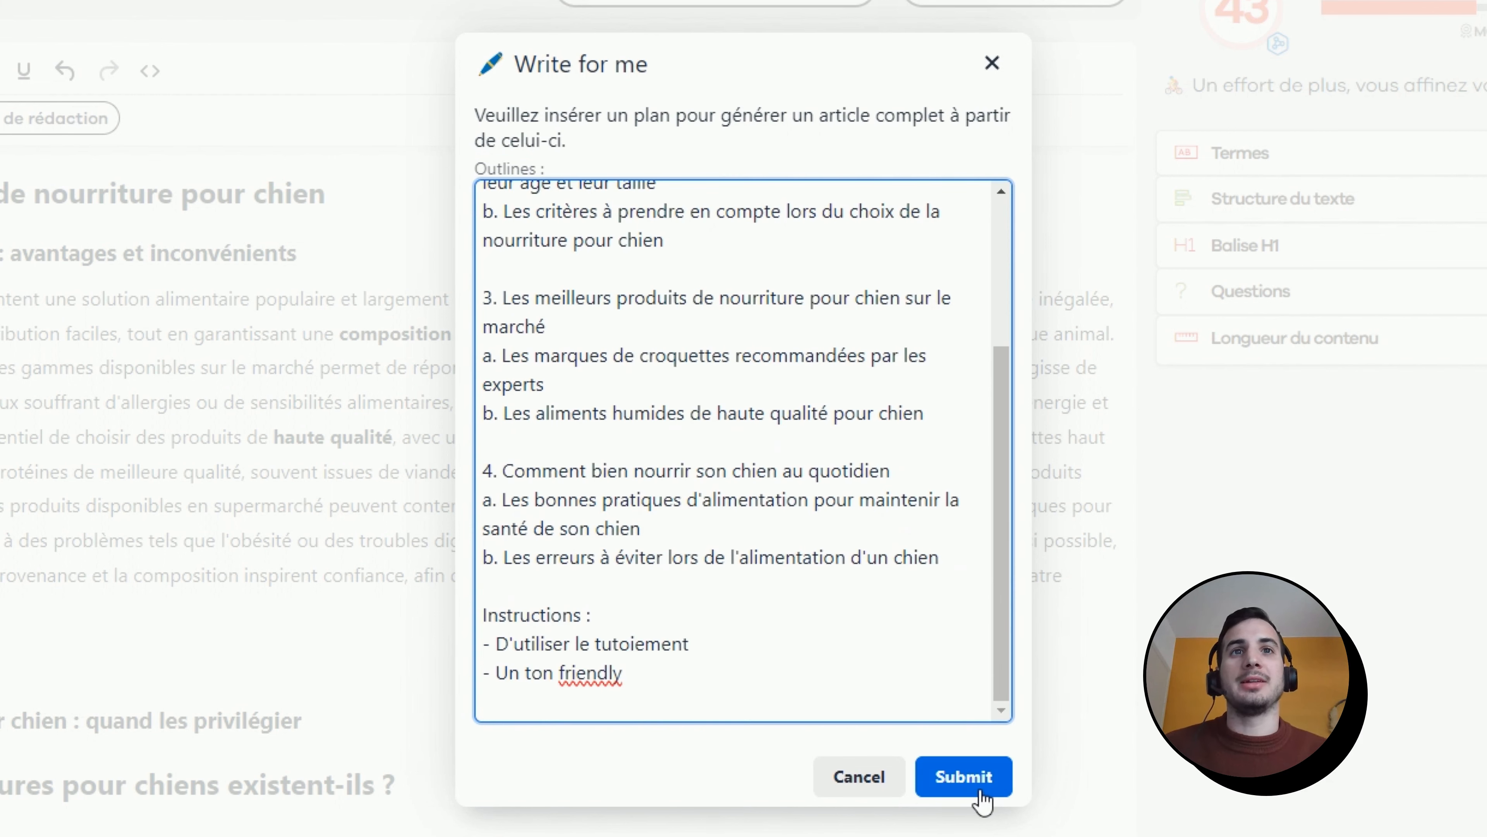
click(967, 780)
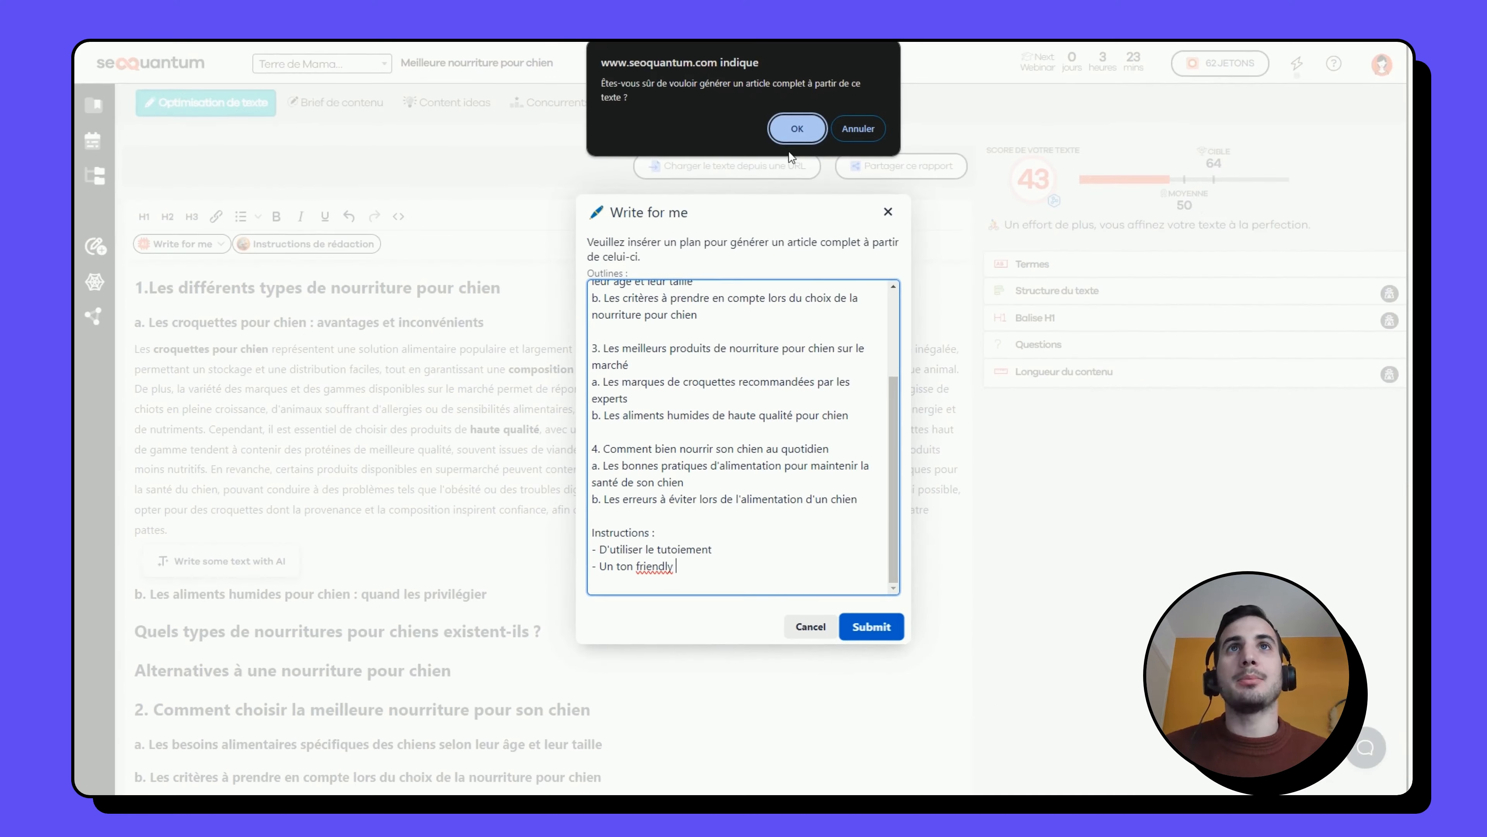
click(794, 137)
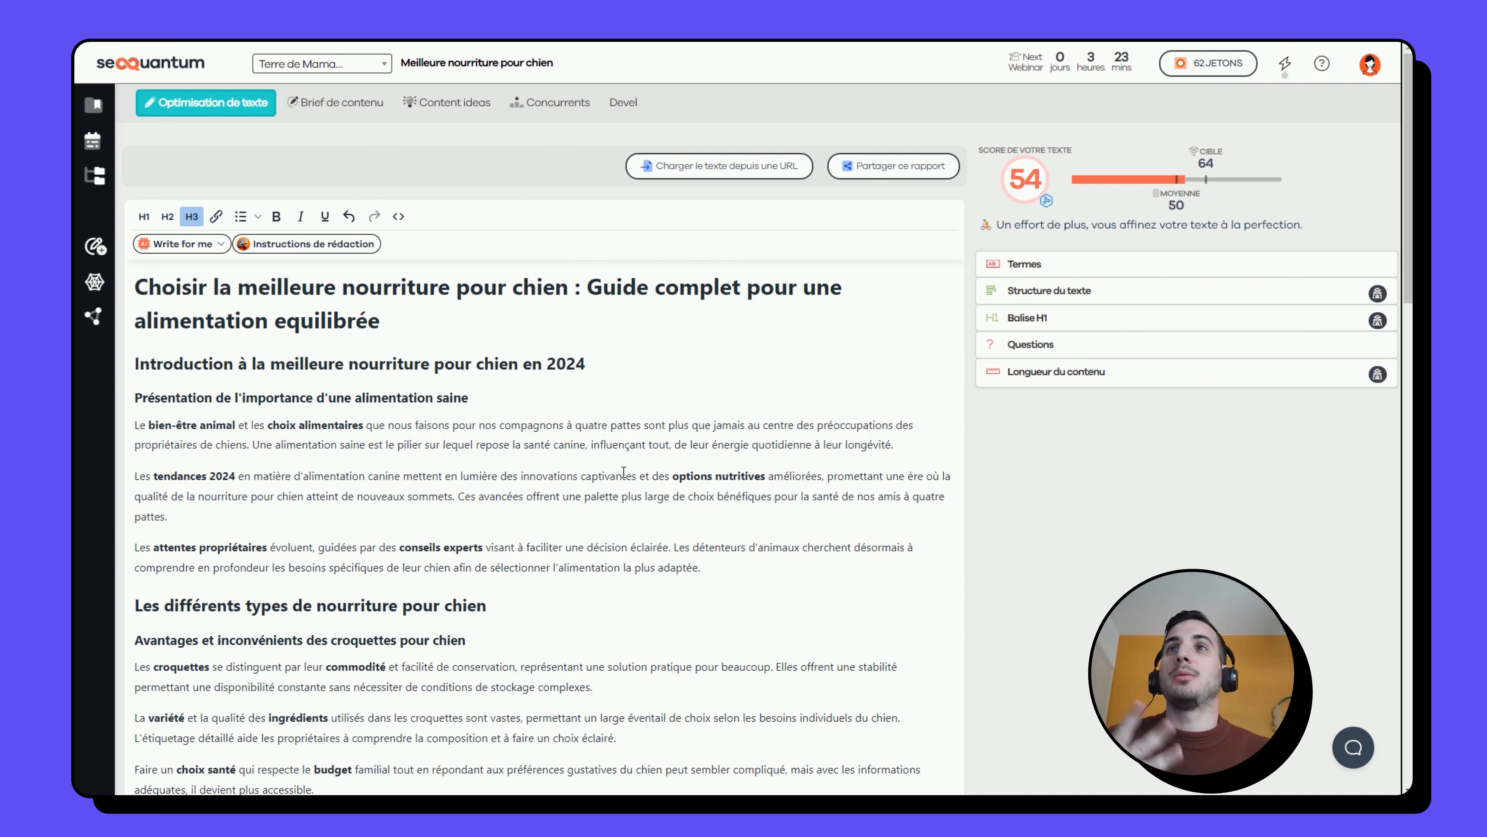
Examine the recommended terms (Termes) sorted by importance and look through the generated article.
click(1026, 293)
click(1021, 266)
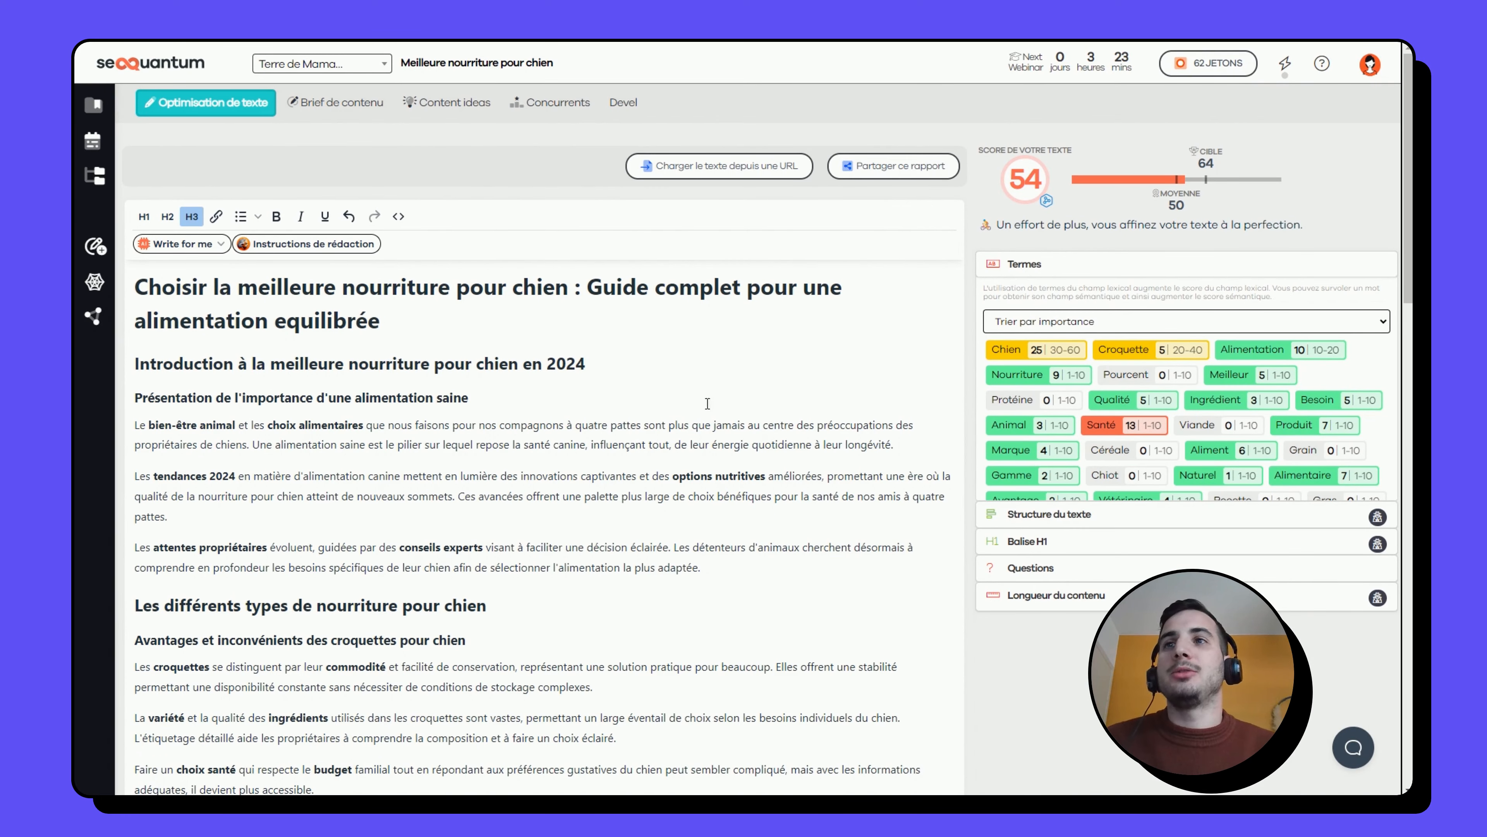
scroll(569, 402, down, 15)
scroll(538, 417, up, 8)
scroll(539, 416, up, 8)
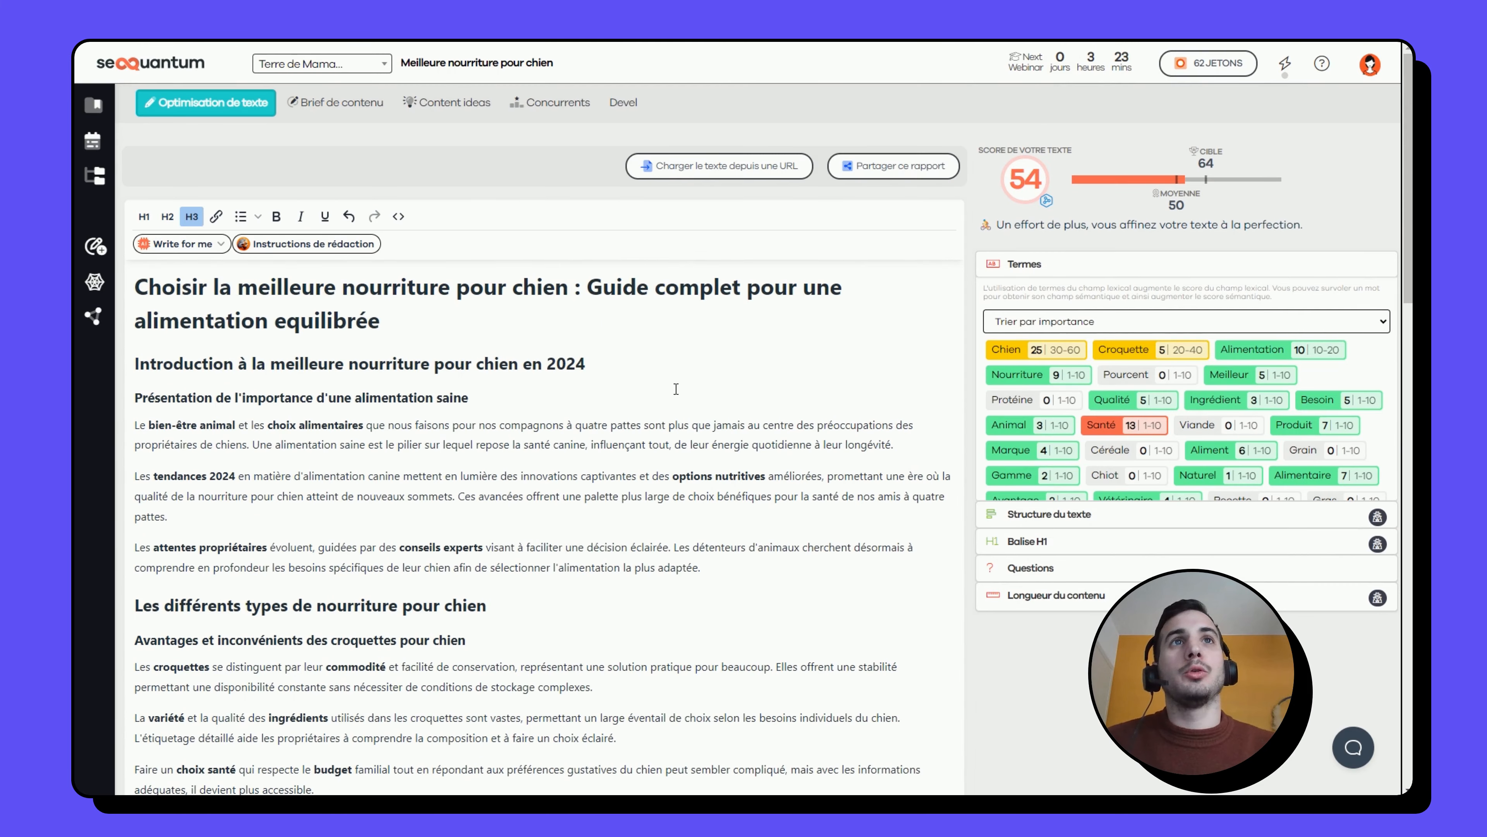
click(1004, 266)
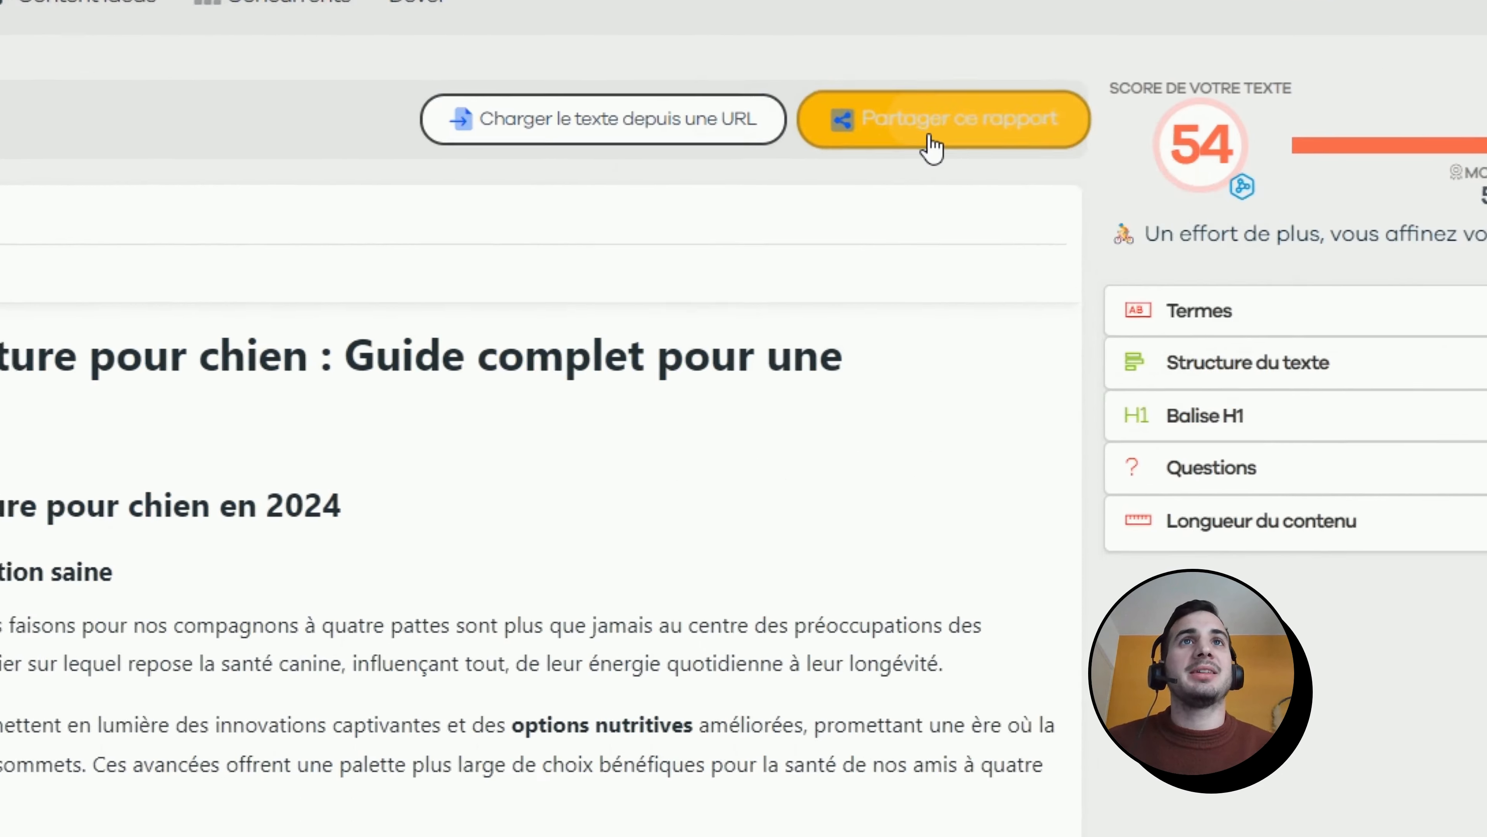
Copy the sharing link for the text optimisation report (Outil d'optimisation de texte) and close the sharing popup.
click(891, 174)
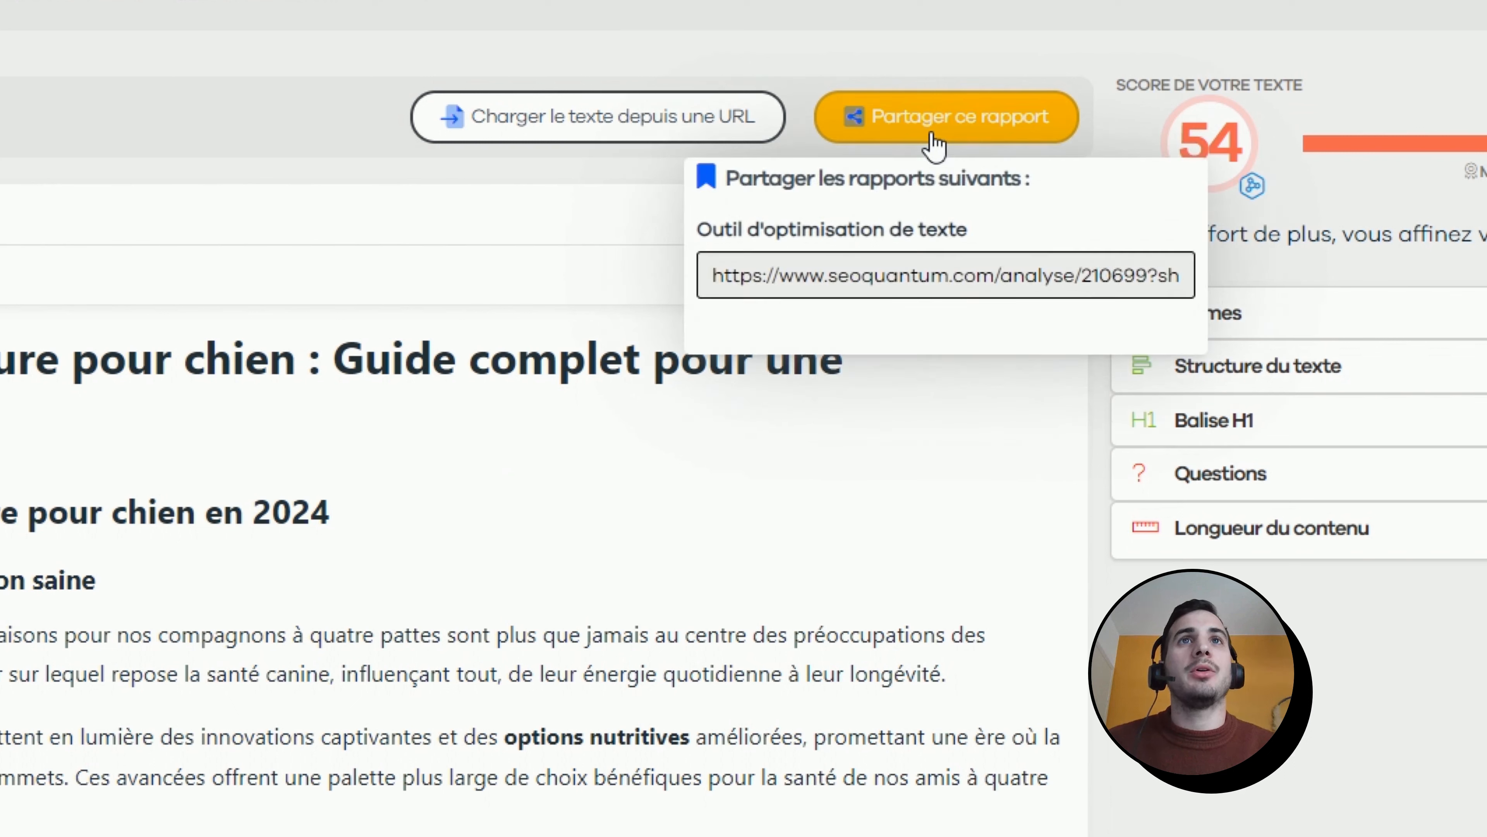
click(951, 287)
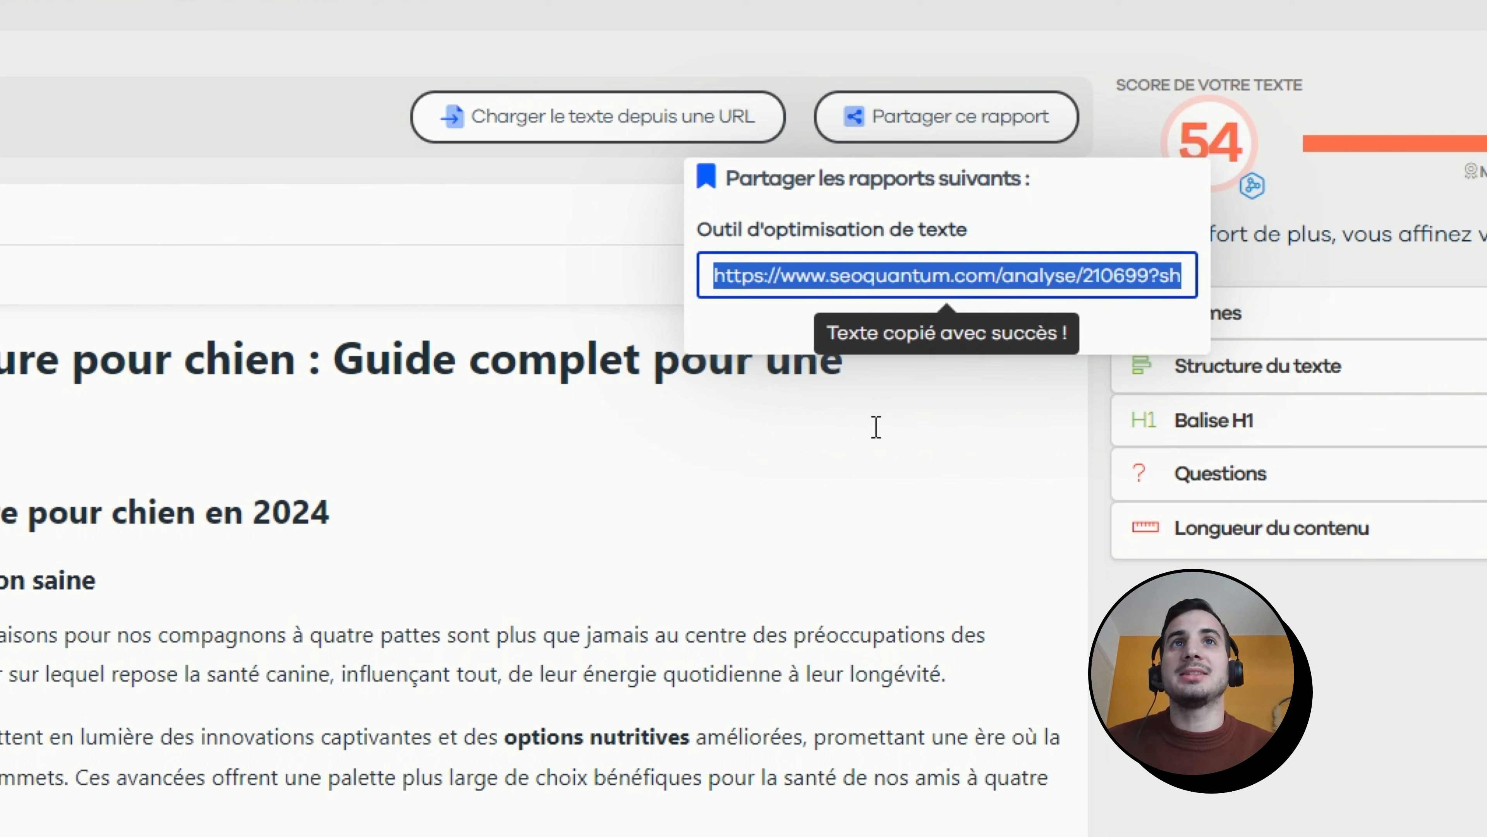
click(454, 503)
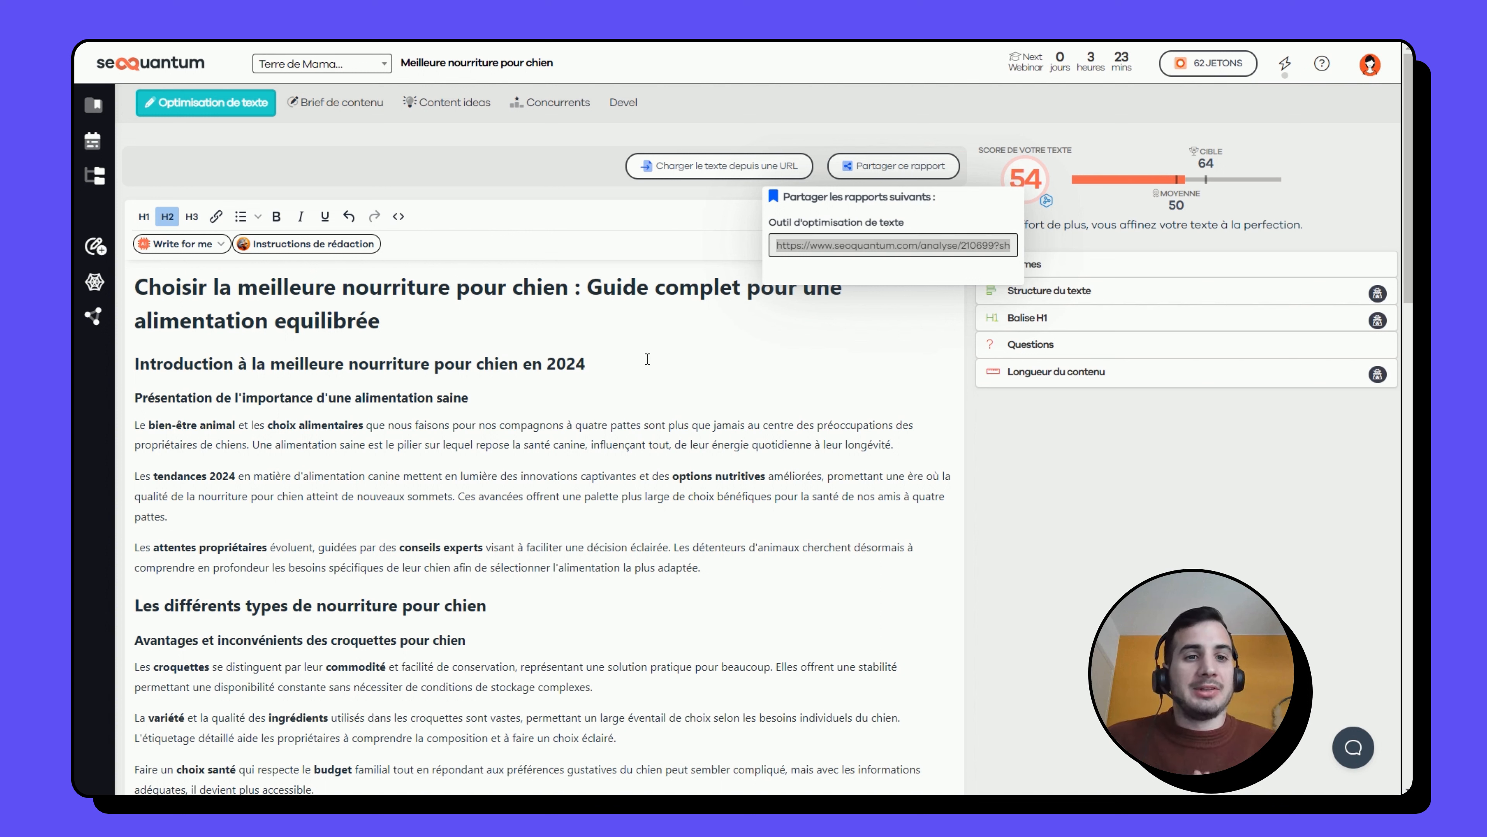
click(646, 405)
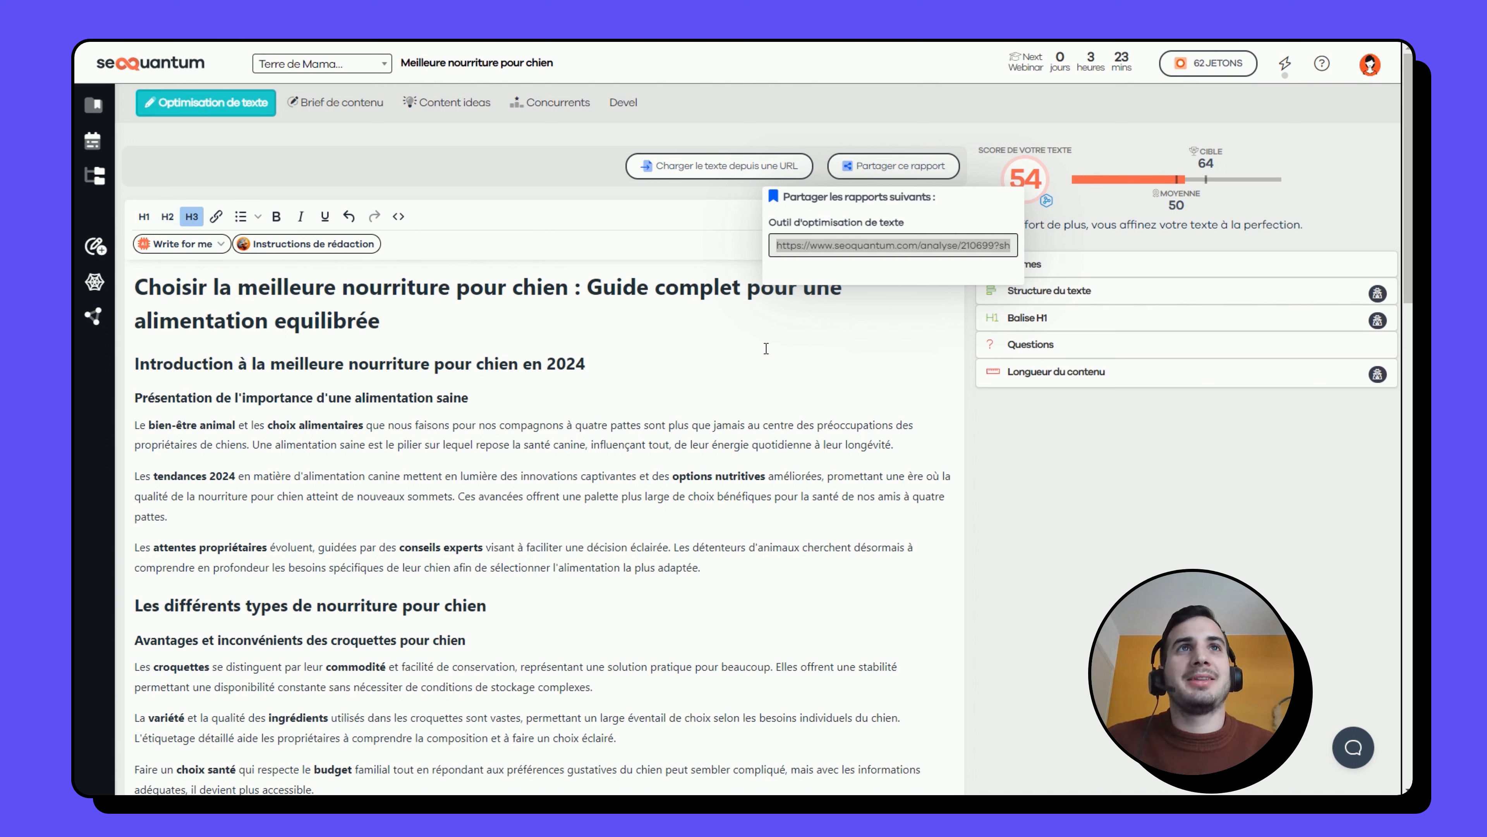
click(989, 476)
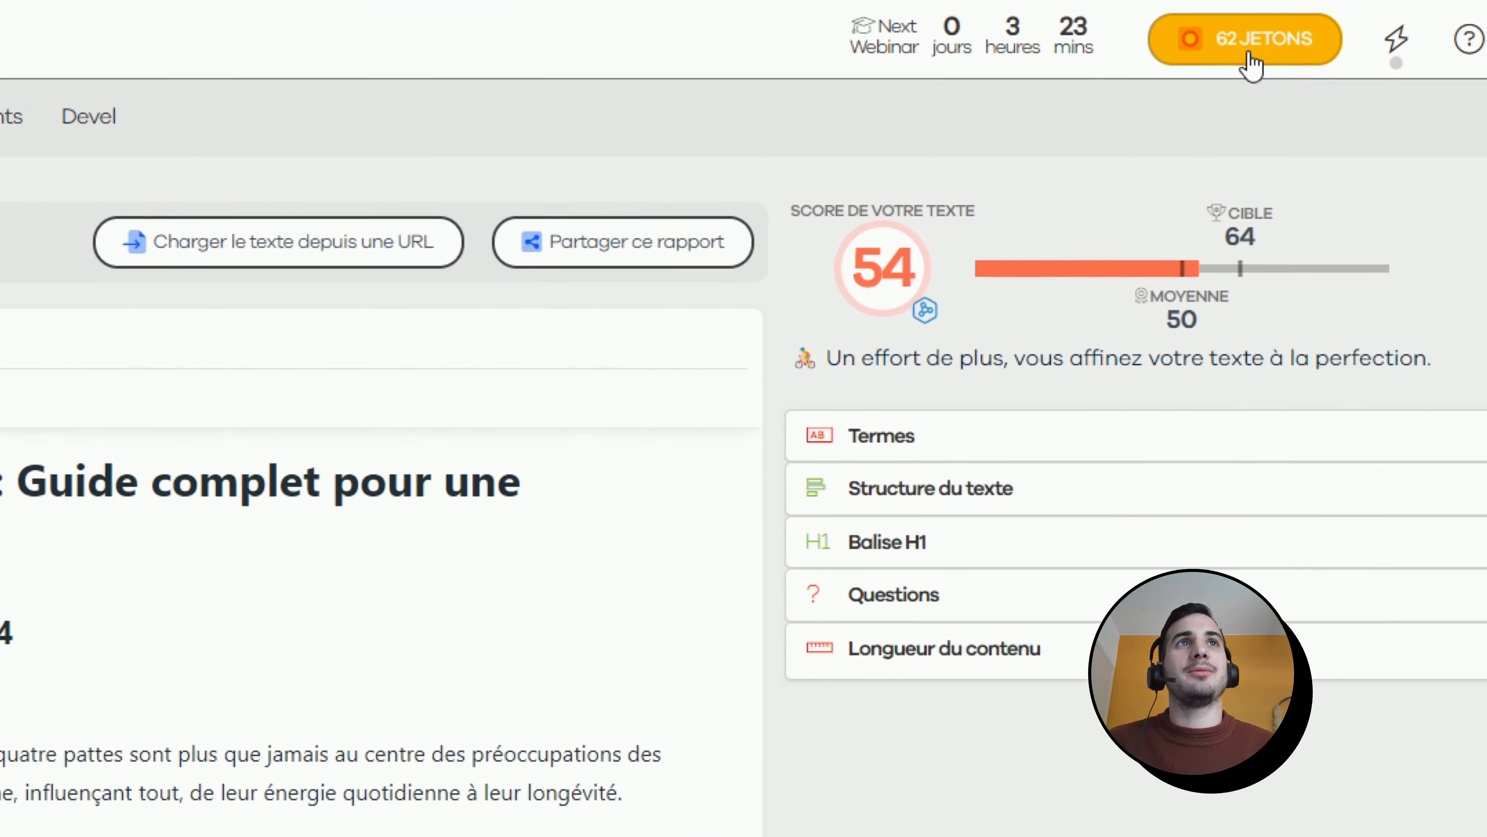
Check the trial plan's remaining monthly resources, especially content briefs and AI words (Words IA).
click(1230, 42)
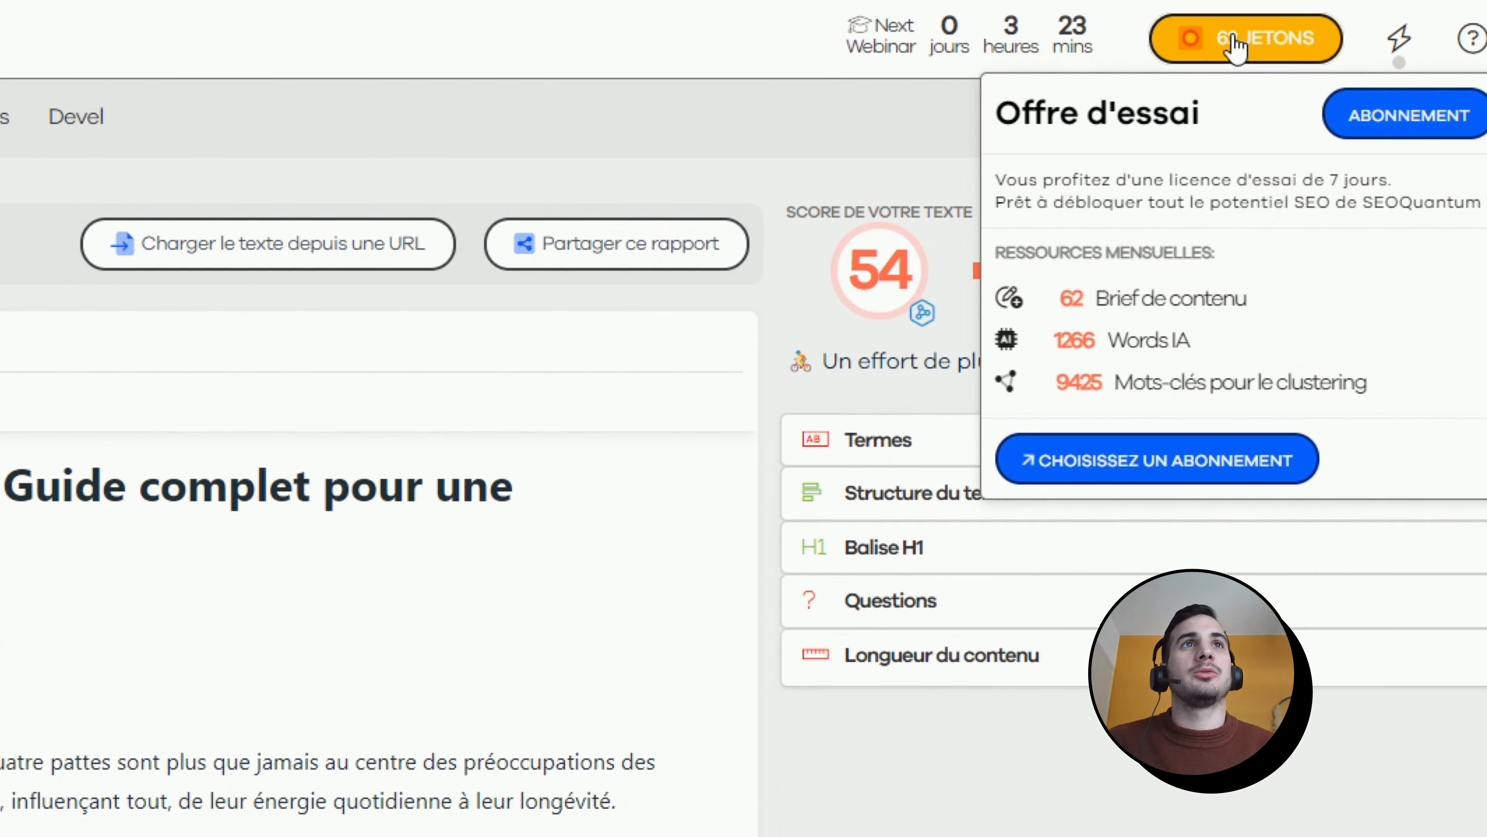
mouse_move(1061, 319)
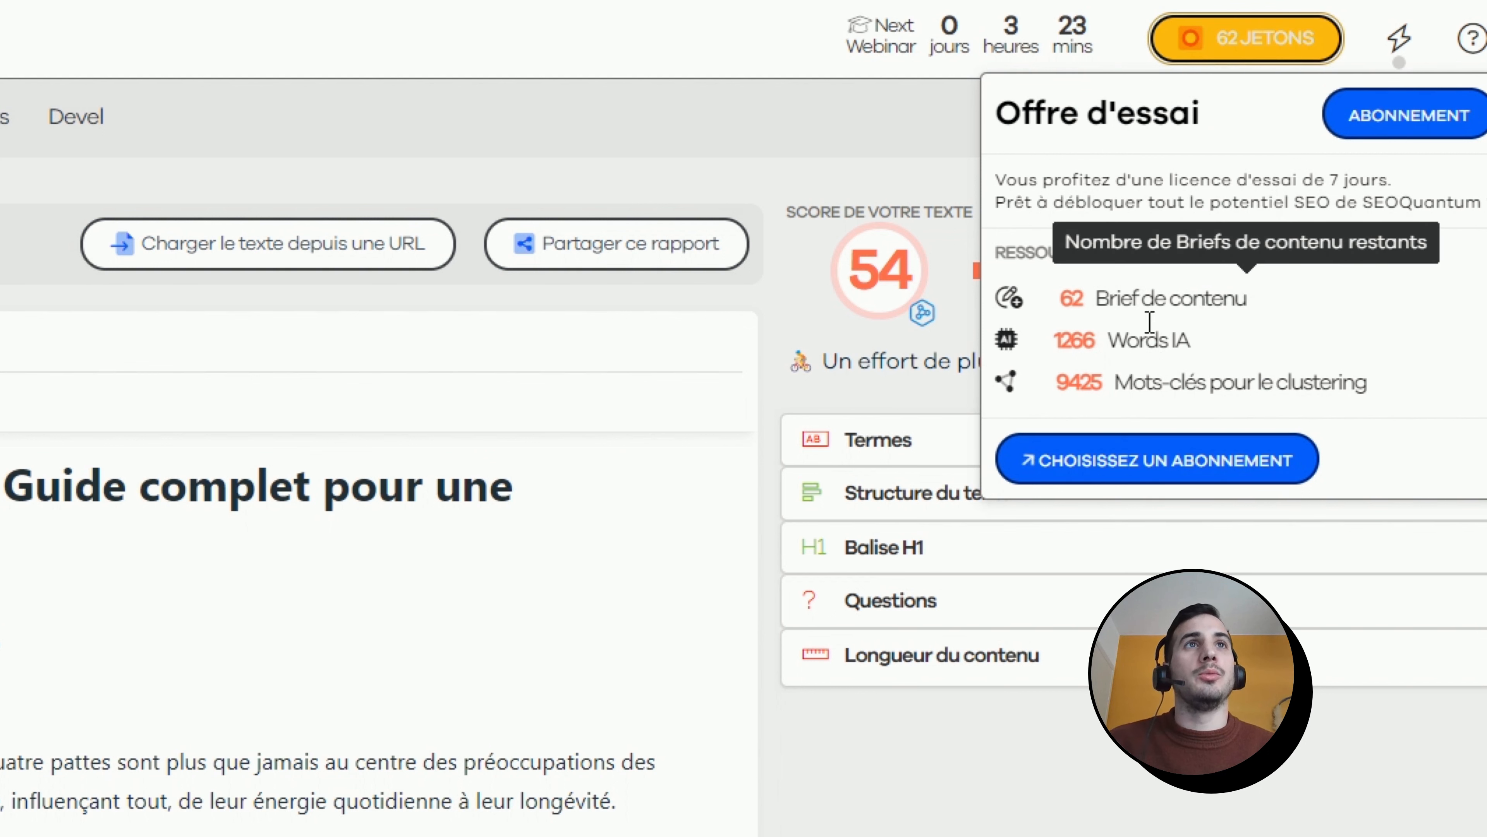
drag(1190, 341, 1097, 358)
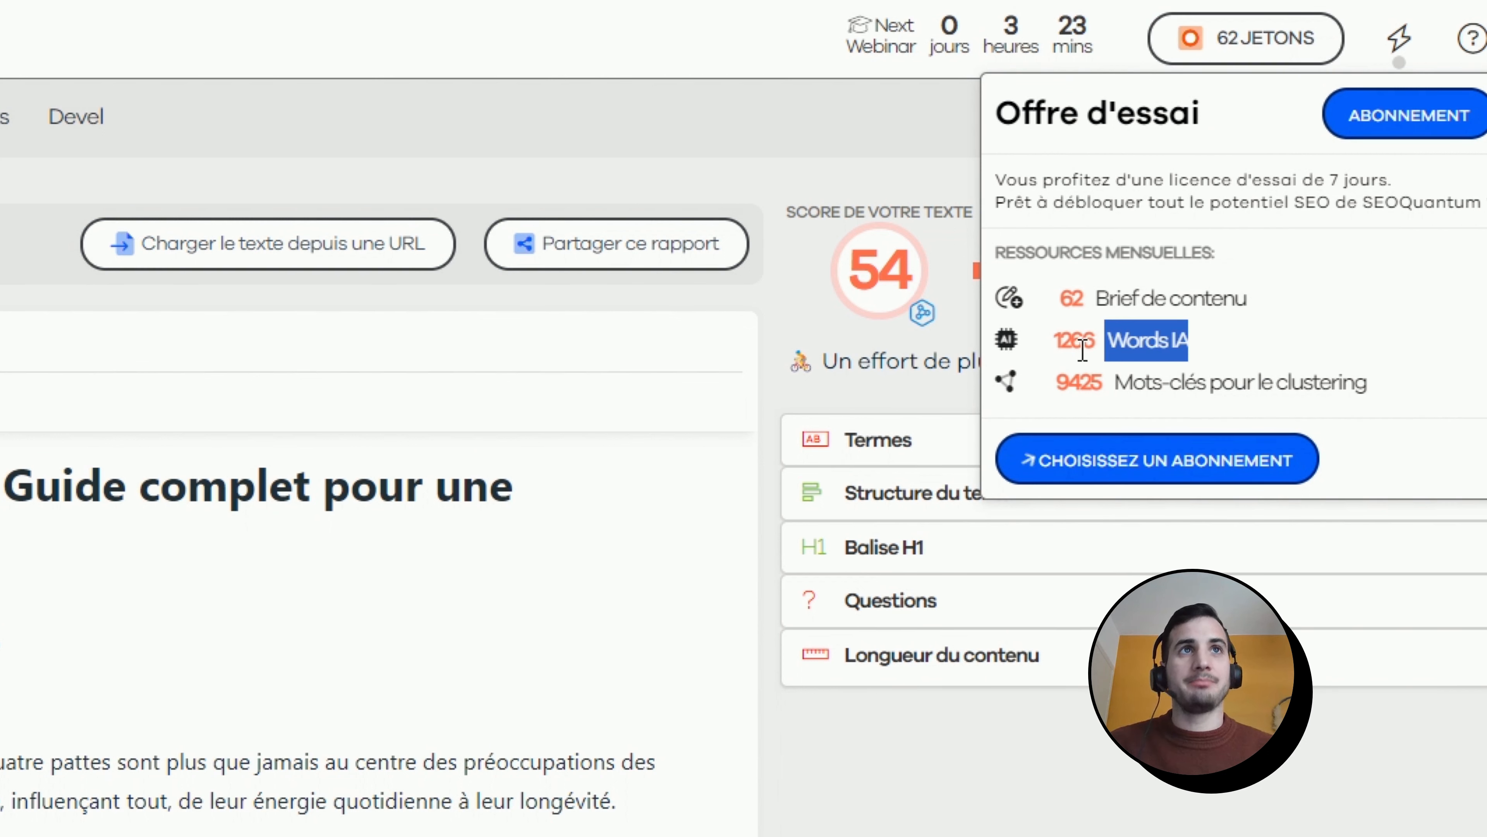
click(1146, 340)
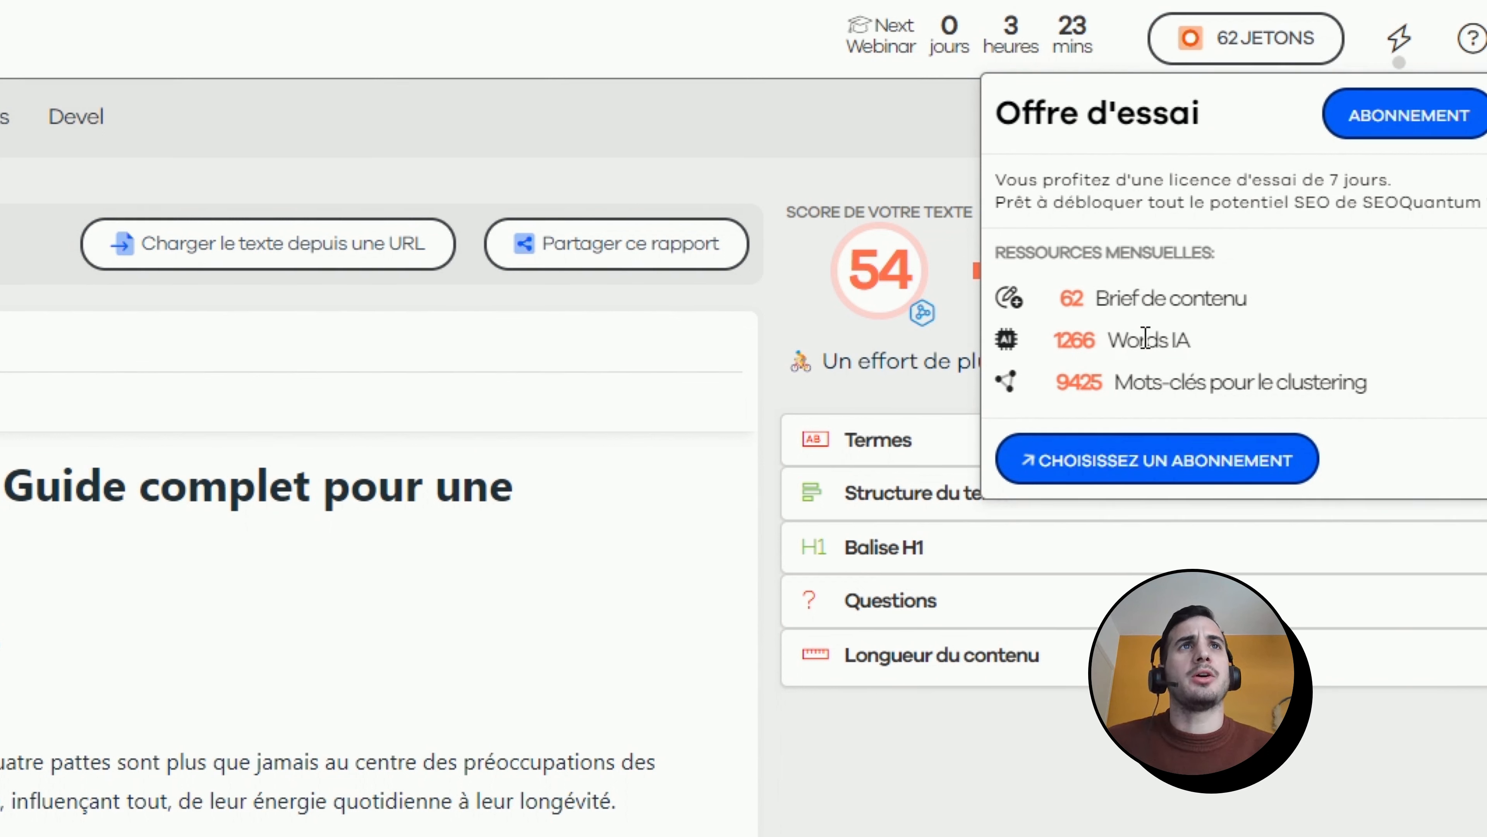